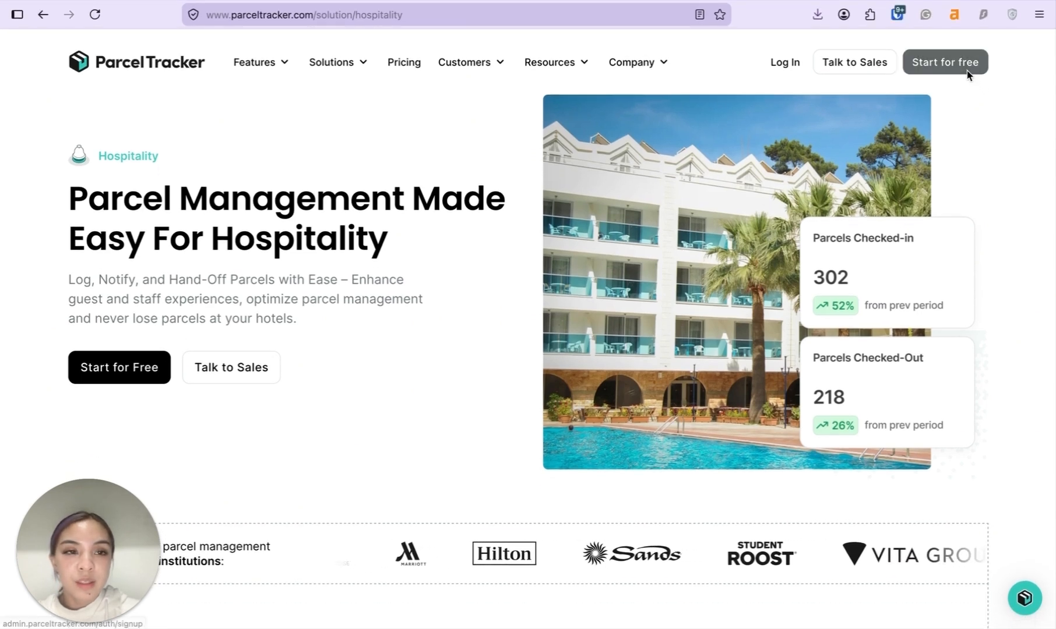
# Prefix 'Very' to the company name in General settings, making it Very Grand Hotel
pyautogui.click(944, 64)
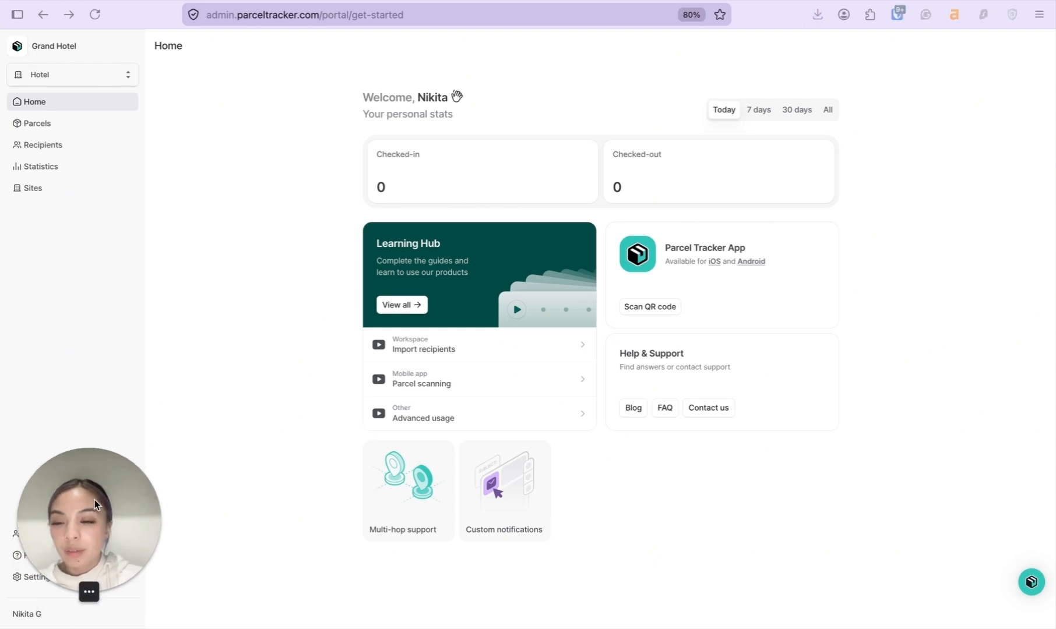
pyautogui.click(26, 577)
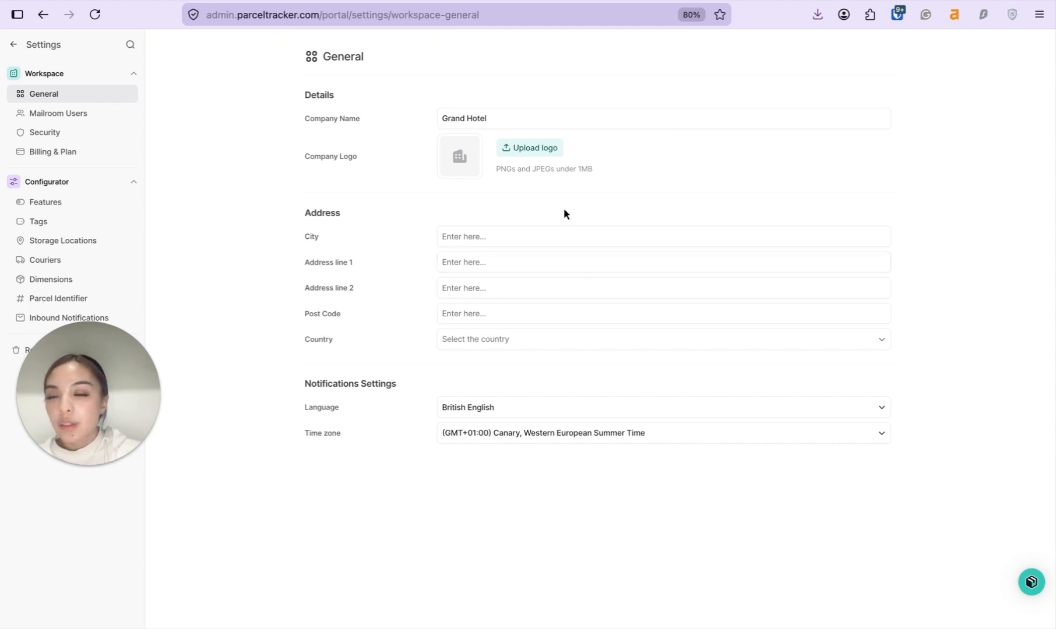
pyautogui.click(441, 120)
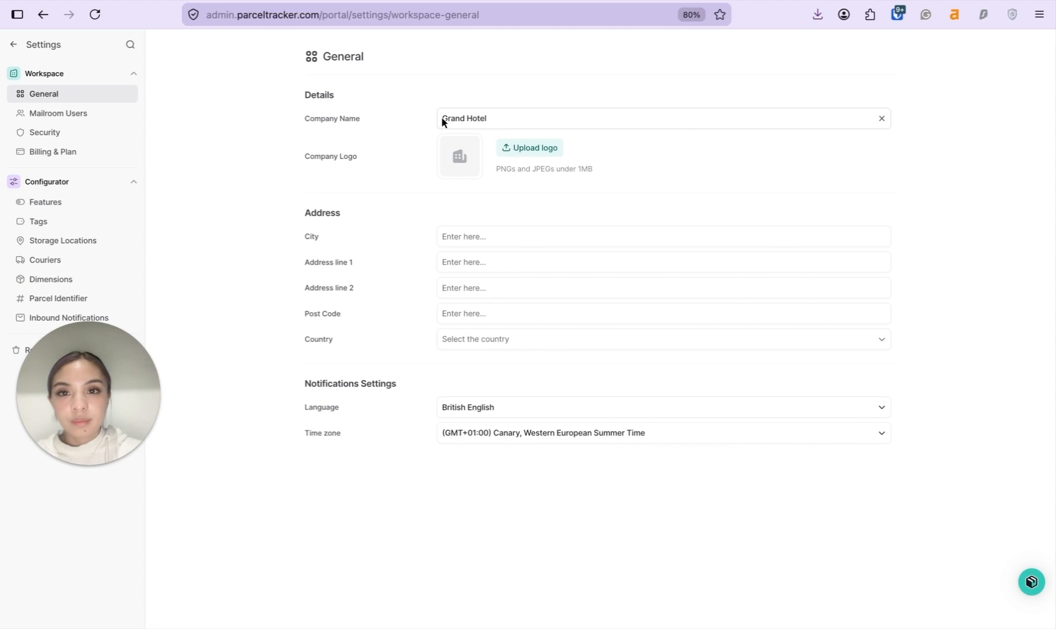
pyautogui.write('Very')
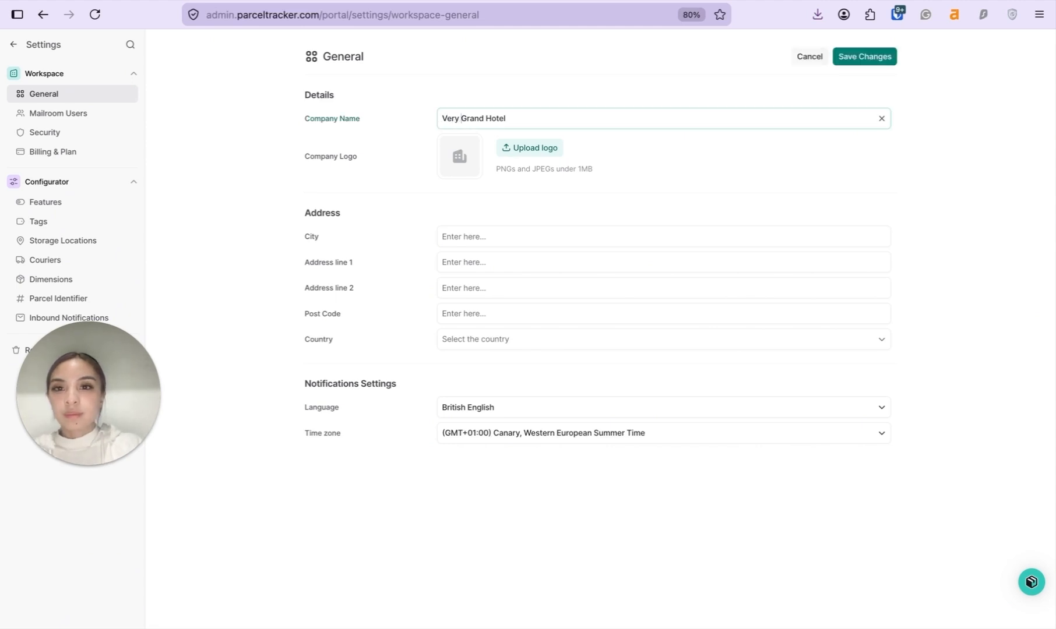
pyautogui.click(591, 179)
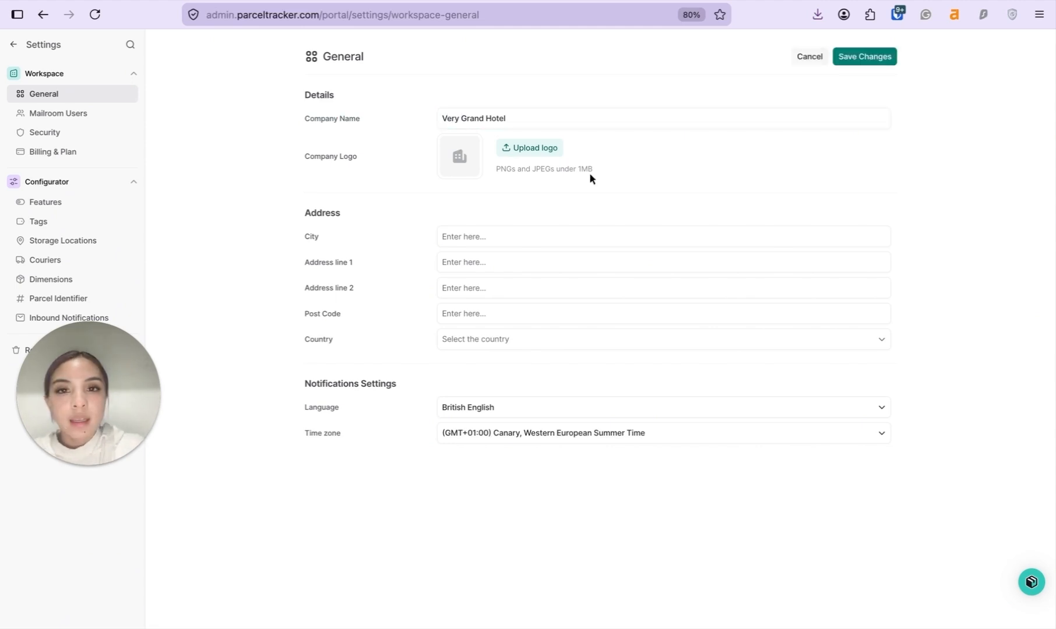
# Upload logo.jpg from the Hotel folder, crop it to the whole logo, and save the changes
pyautogui.click(554, 150)
pyautogui.click(537, 377)
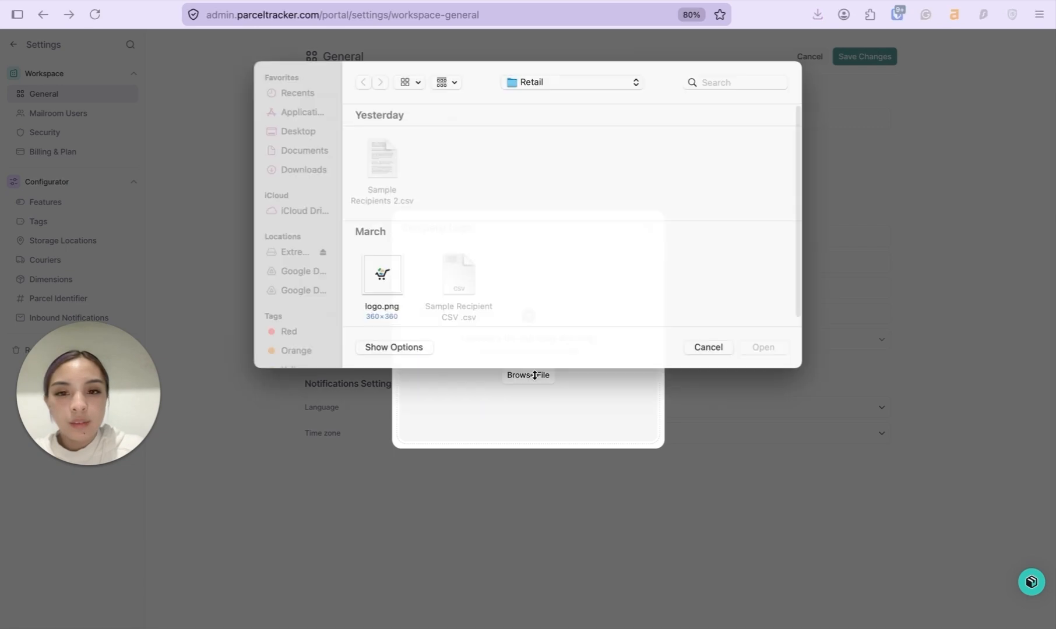
pyautogui.click(575, 82)
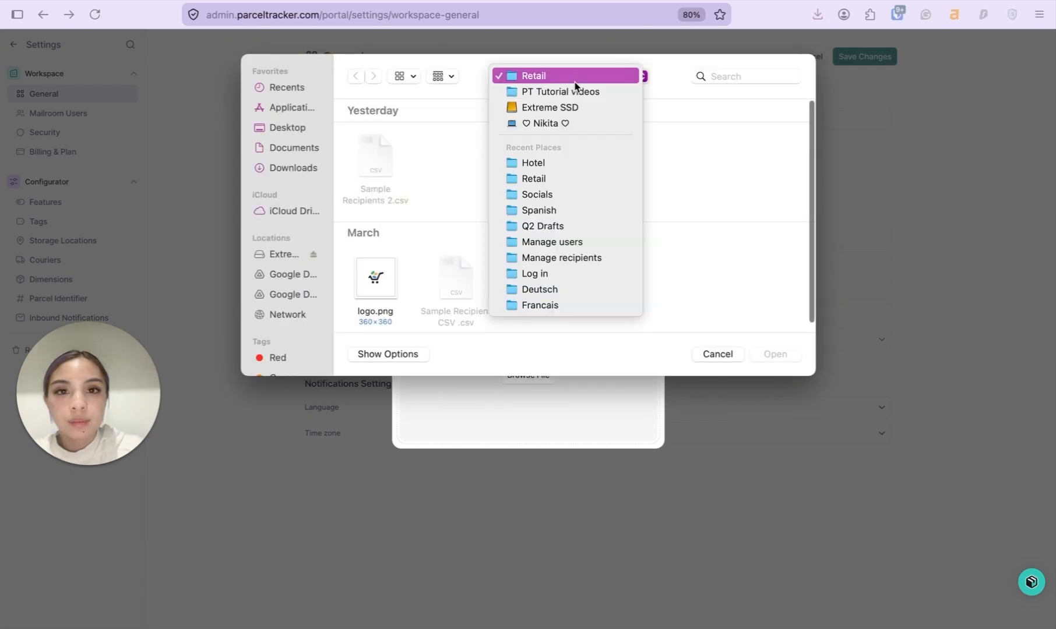
pyautogui.click(542, 160)
pyautogui.click(377, 173)
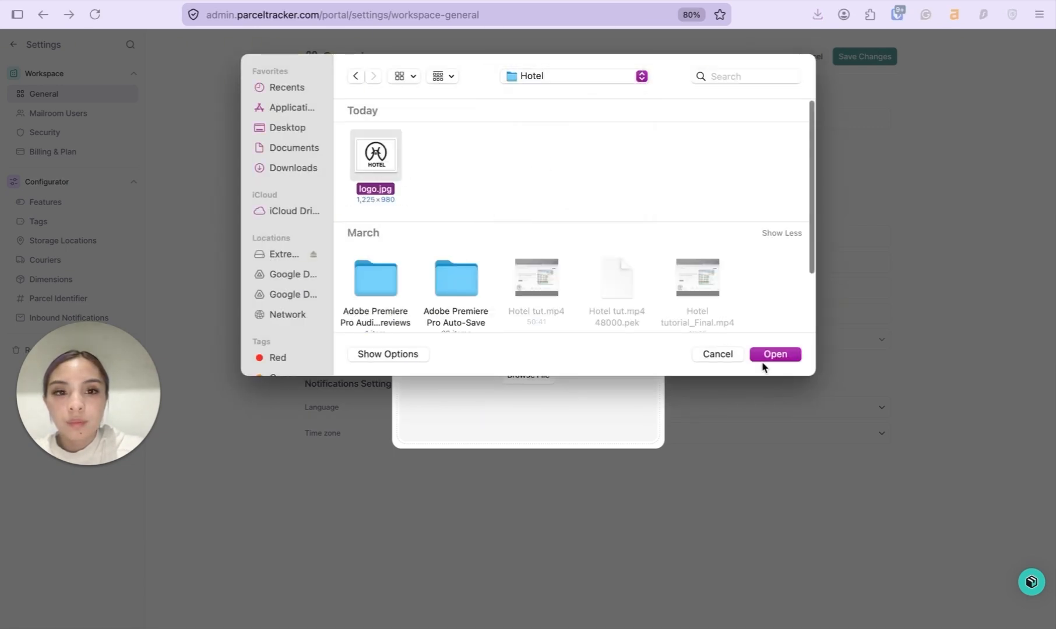
pyautogui.click(779, 355)
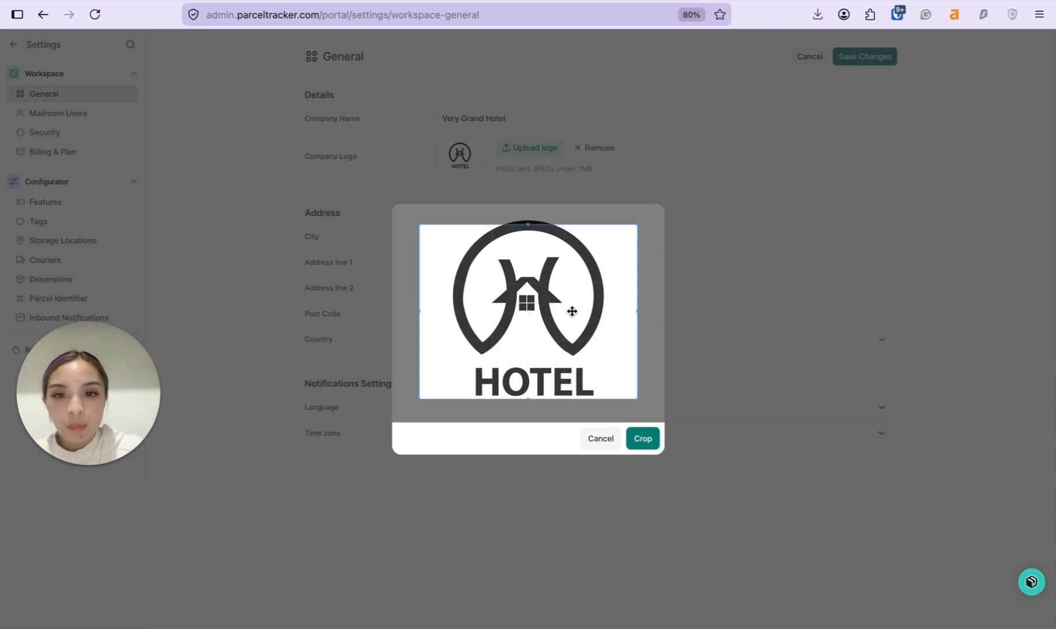
pyautogui.moveTo(584, 316); pyautogui.dragTo(557, 294)
pyautogui.moveTo(608, 381); pyautogui.dragTo(651, 433)
pyautogui.click(653, 438)
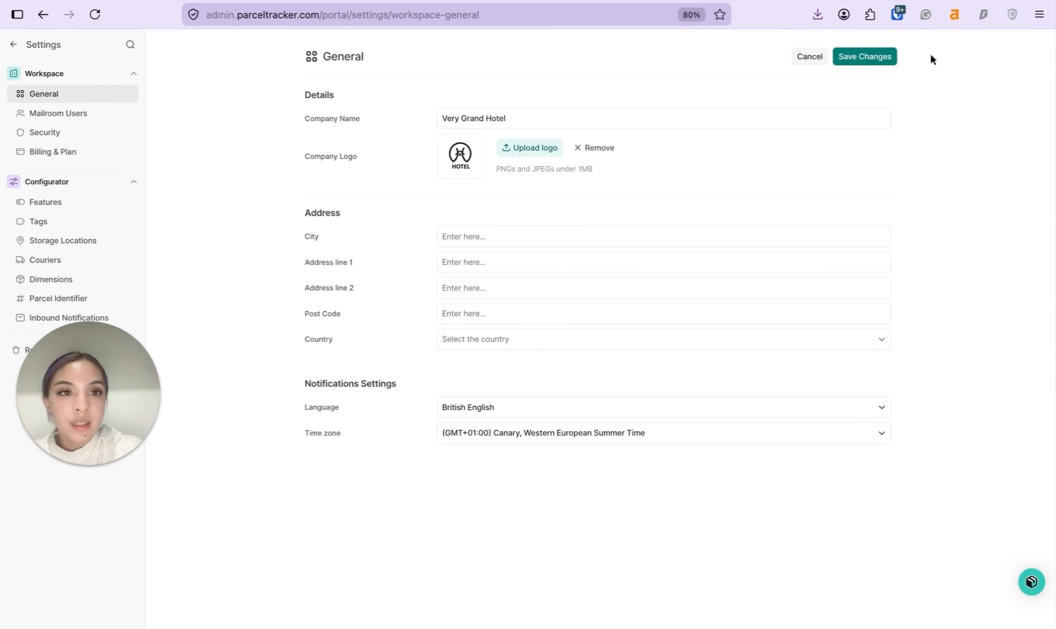
pyautogui.click(884, 57)
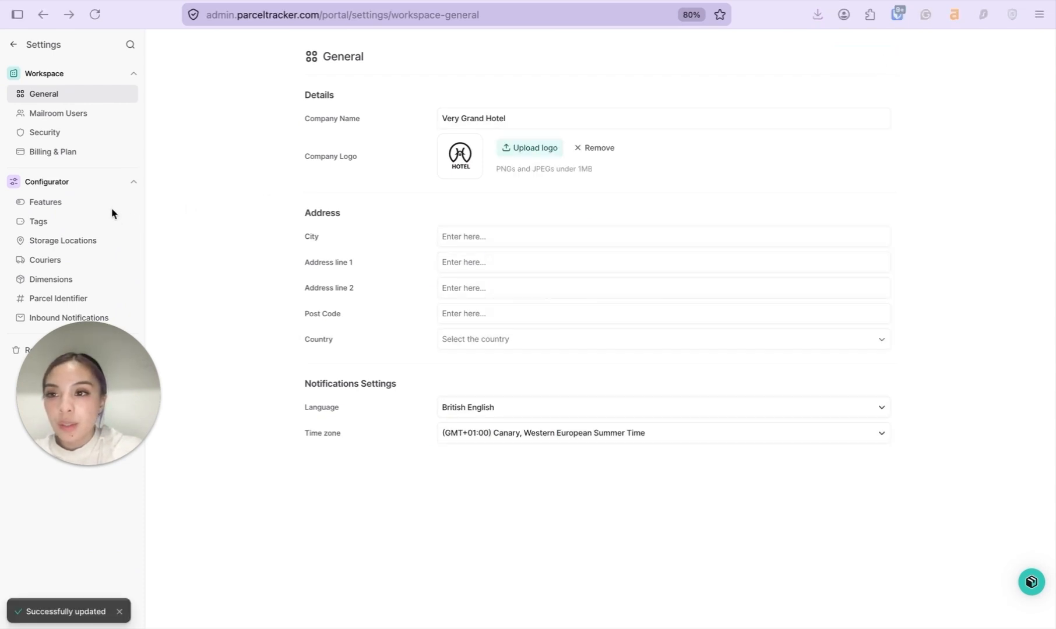
# Enable the Batch Parcel Collection and Additional Parcel Details features, then go back to the Home dashboard
pyautogui.click(88, 204)
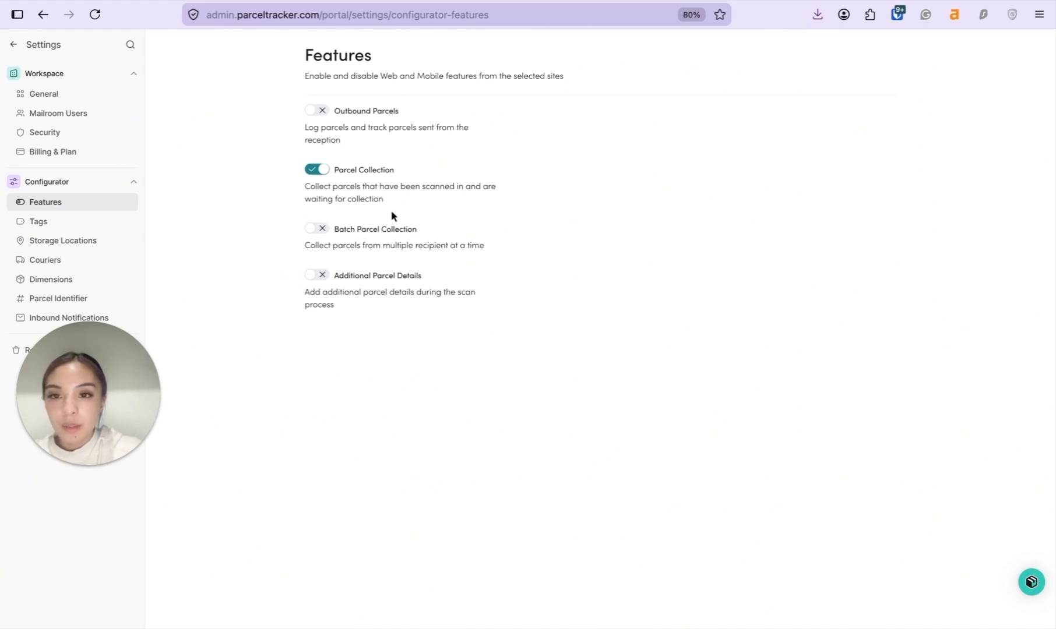
pyautogui.click(325, 233)
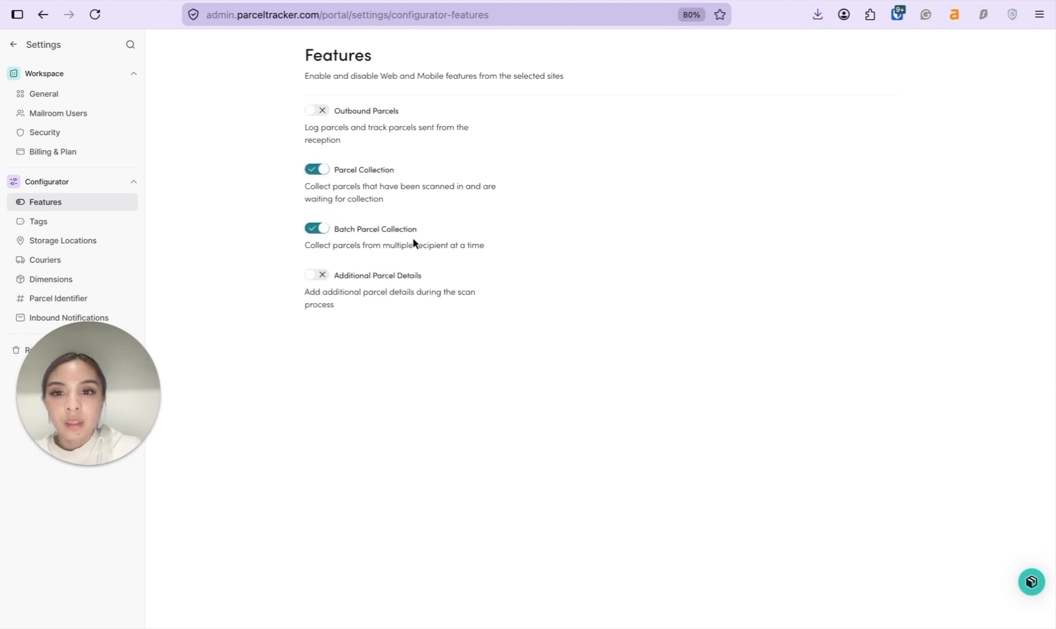
pyautogui.click(324, 278)
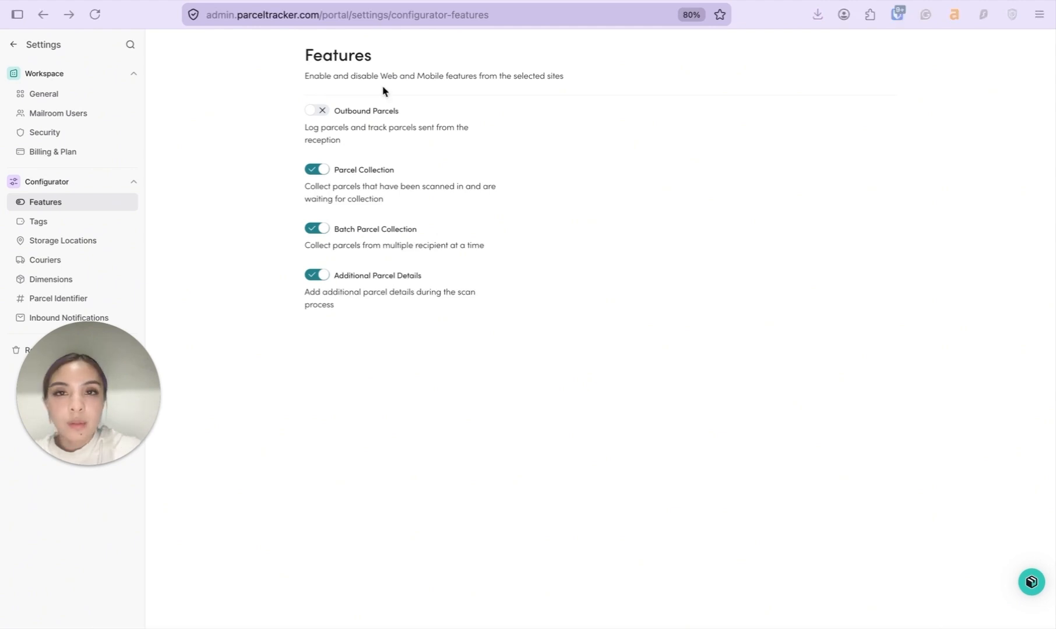
pyautogui.click(14, 45)
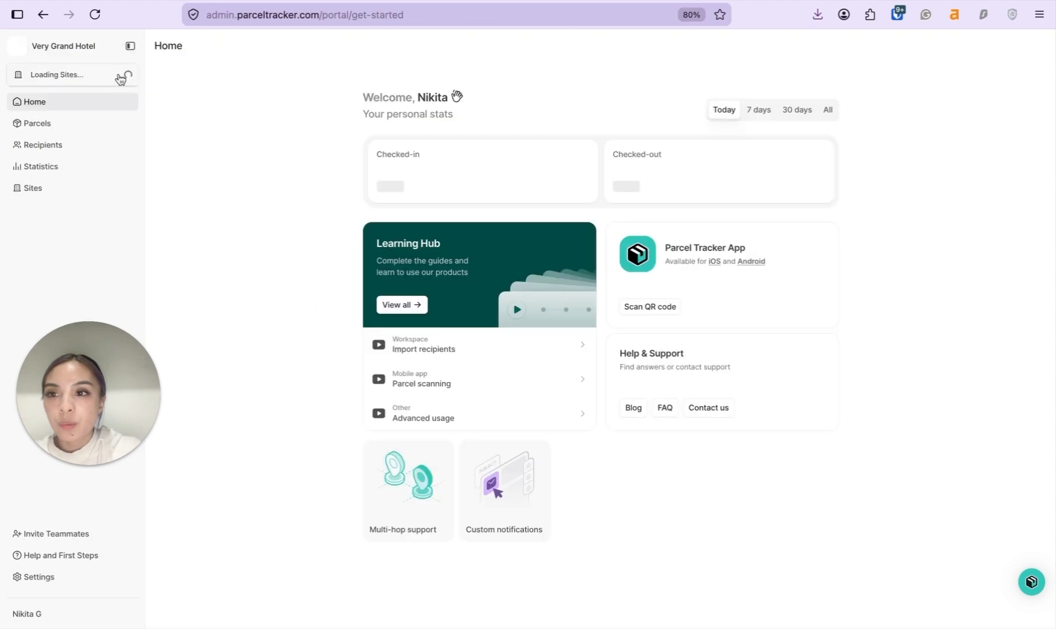
# Start an Import List from Recipients, then switch to the Tenant+Onboarding+Template spreadsheet
pyautogui.click(70, 146)
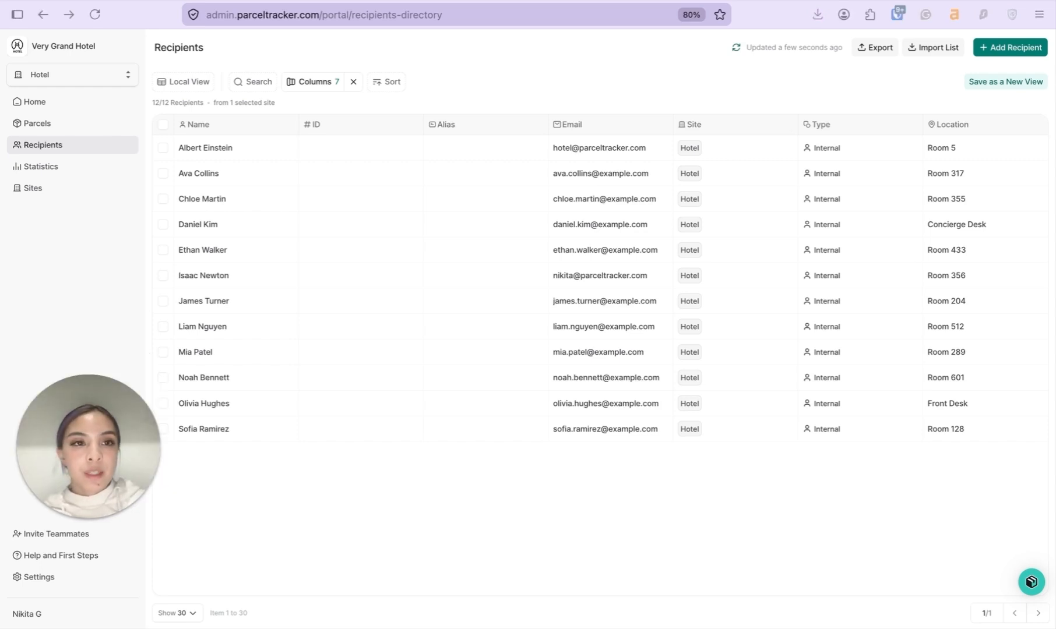
pyautogui.click(923, 47)
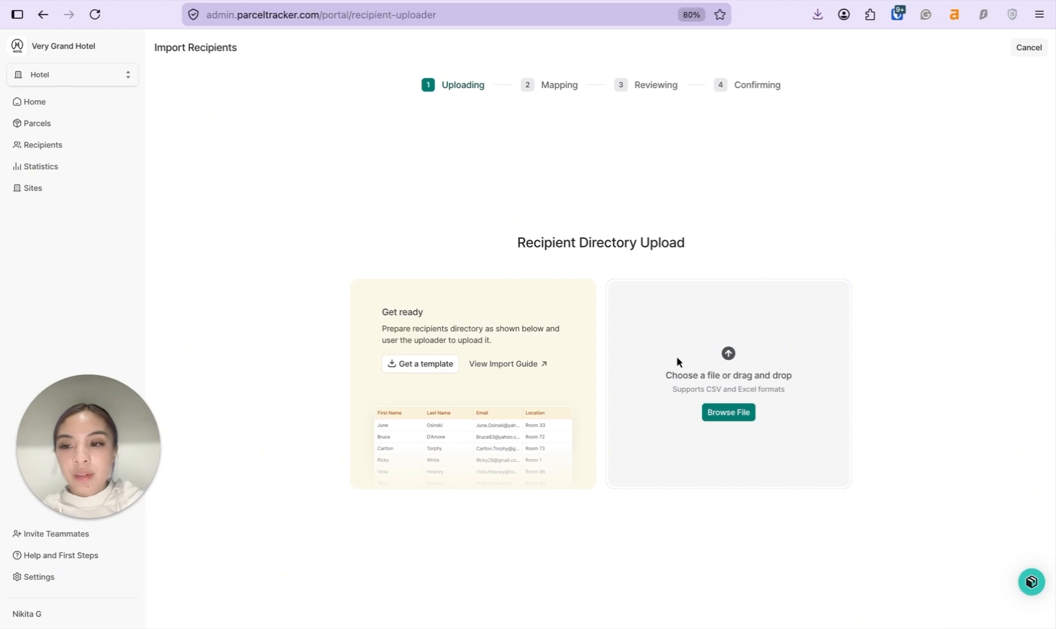
pyautogui.hotkey('ctrl', 'Tab')
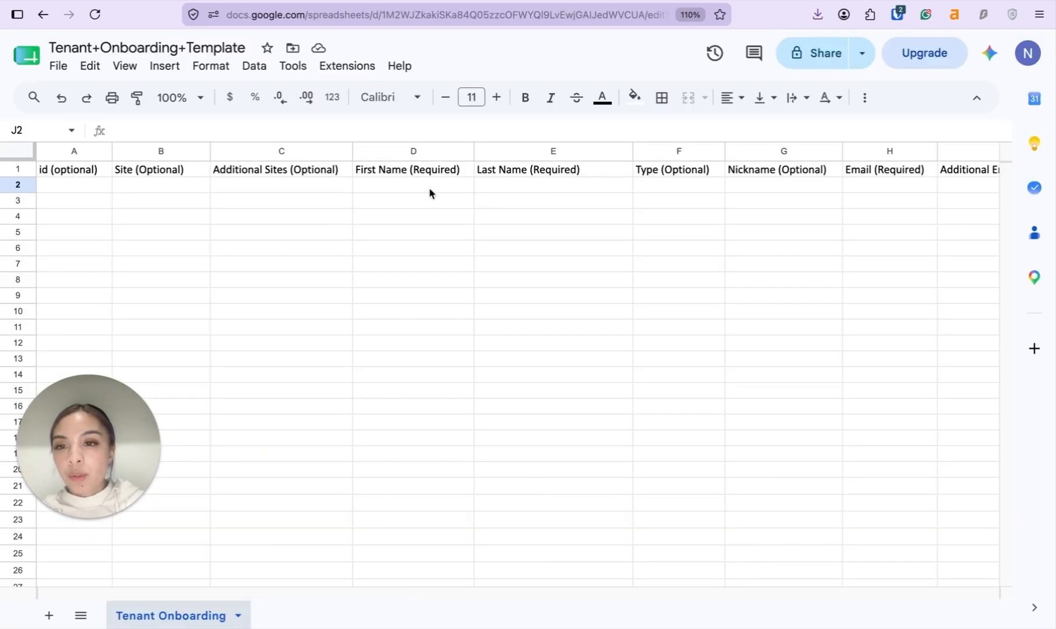
# Review the template's First Name, Last Name, Email and Location/Room Number columns and the guest room entries
pyautogui.click(409, 195)
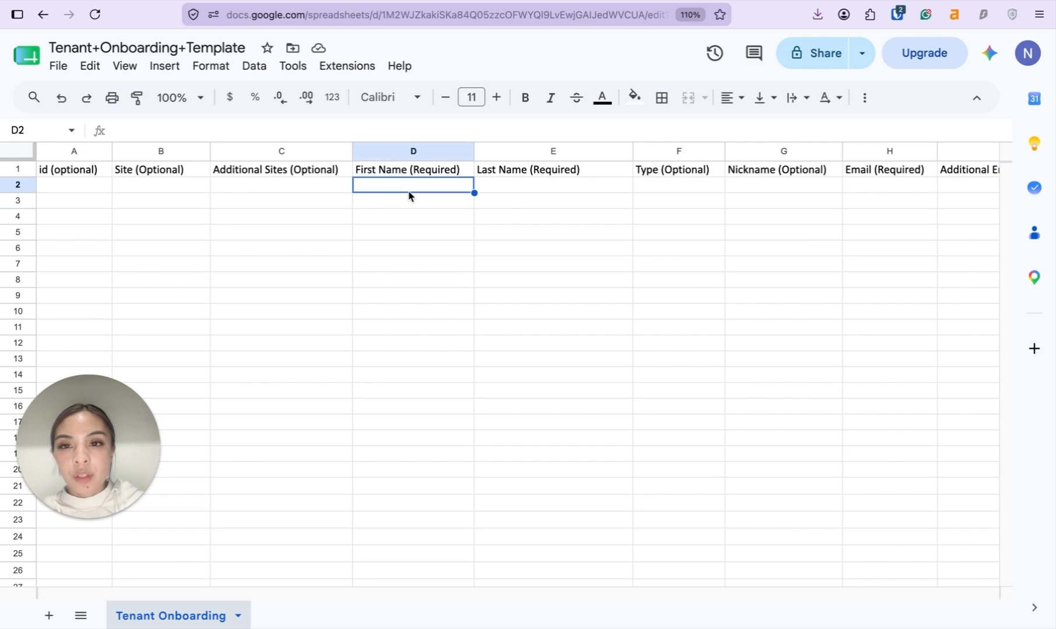
pyautogui.click(528, 198)
pyautogui.hscroll(2, 466, 210)
pyautogui.hscroll(3, 443, 227)
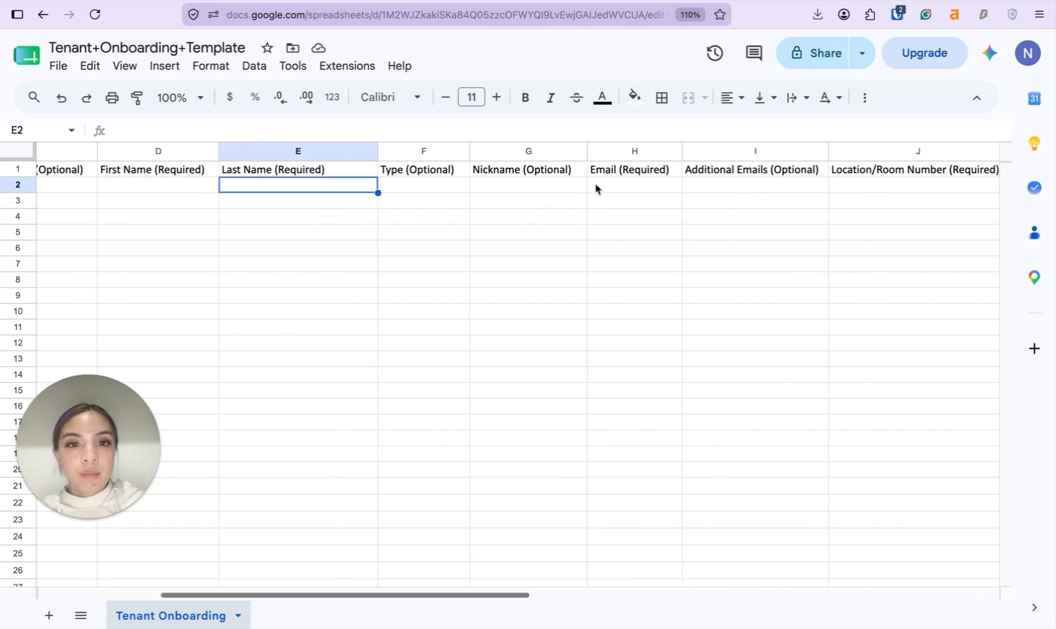
pyautogui.click(600, 185)
pyautogui.hscroll(3, 602, 188)
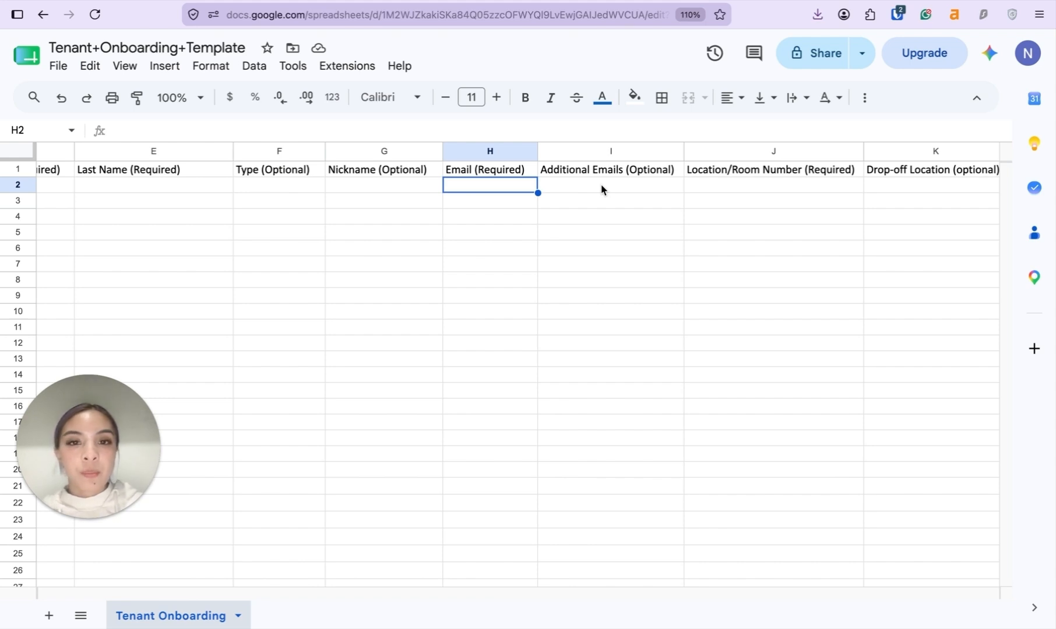
pyautogui.hscroll(2, 602, 189)
pyautogui.click(634, 189)
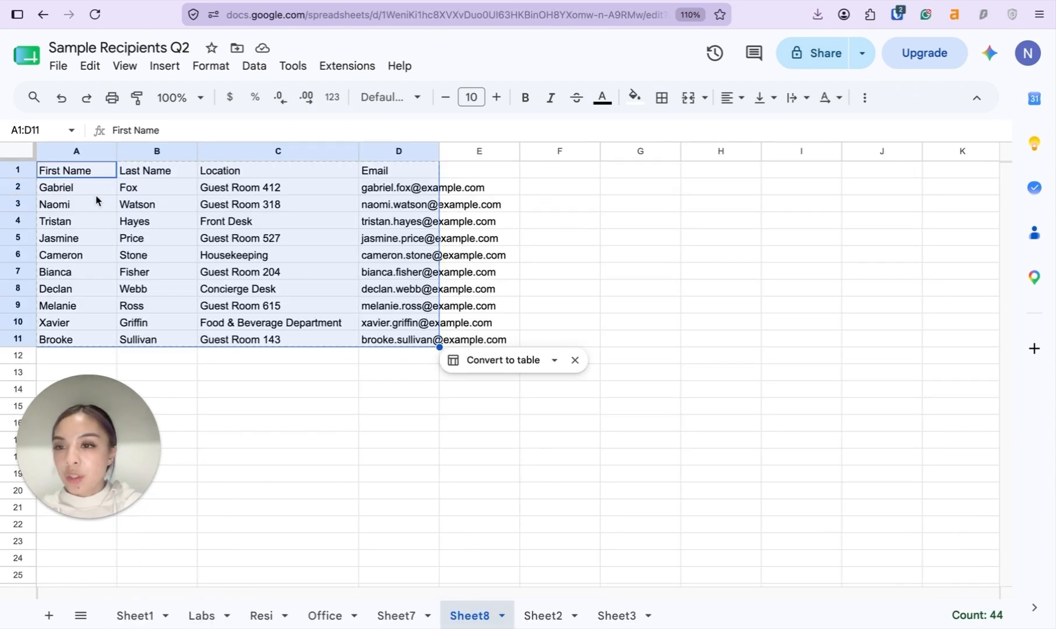
pyautogui.click(142, 195)
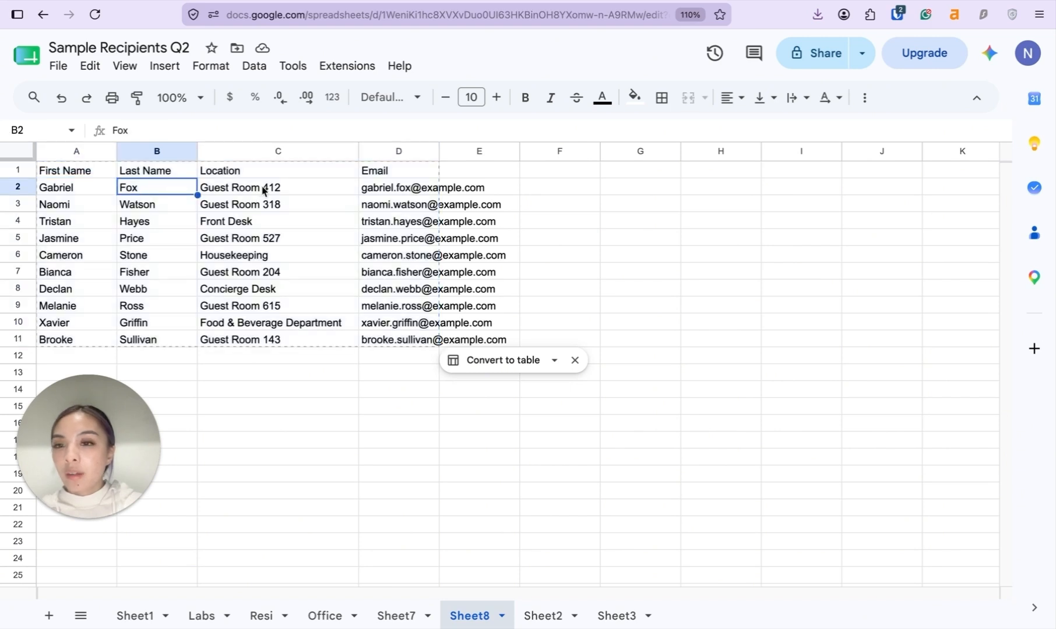
pyautogui.click(263, 189)
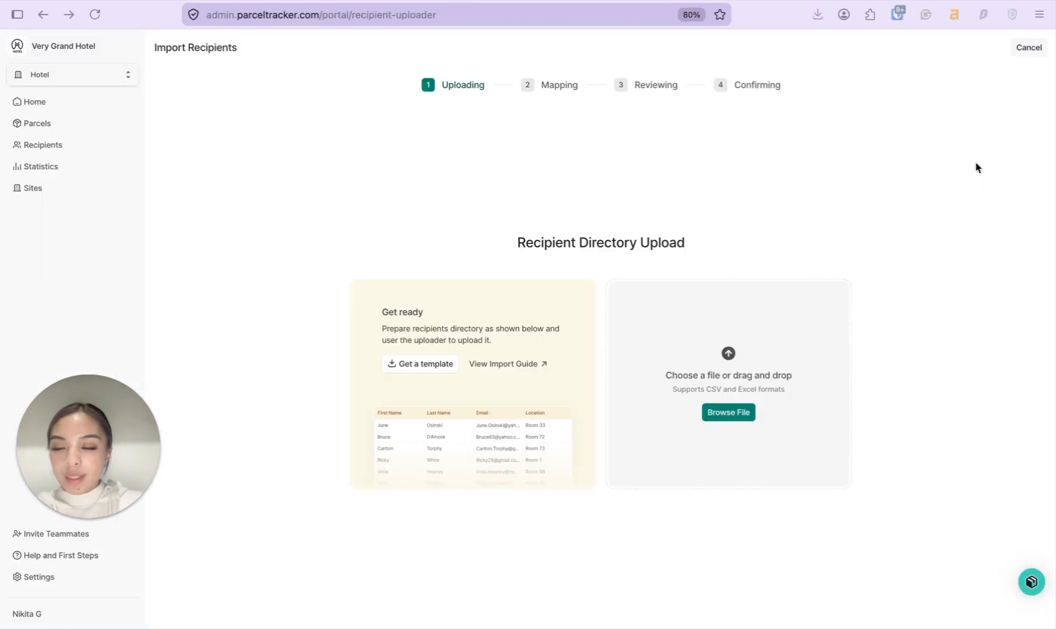
# Upload Sample Recipients 2.csv, confirm upload permission, and continue to column mapping
pyautogui.click(729, 412)
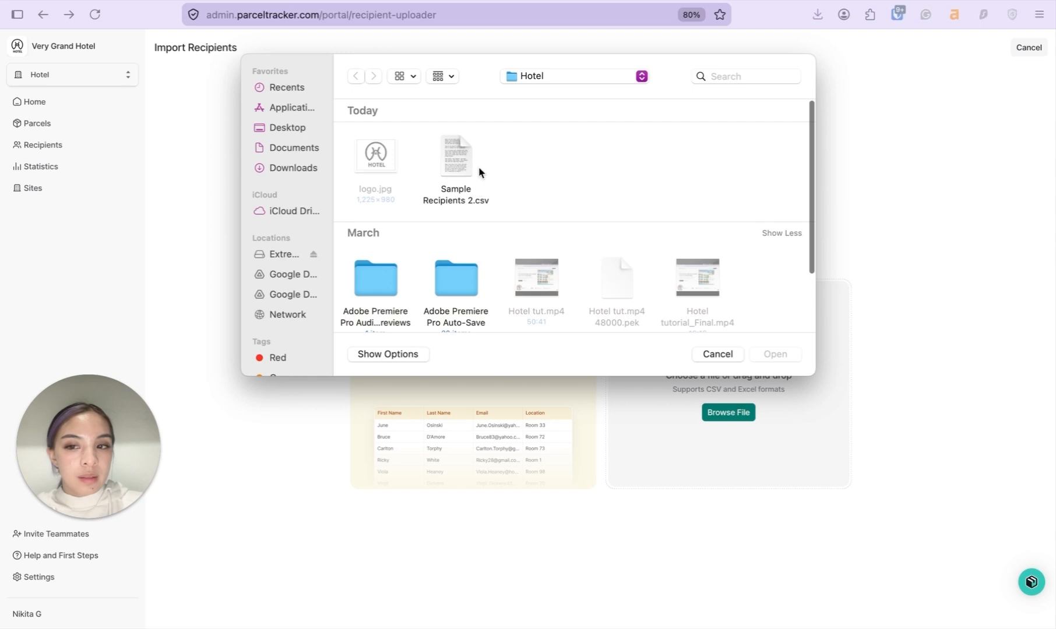
pyautogui.click(473, 157)
pyautogui.click(781, 356)
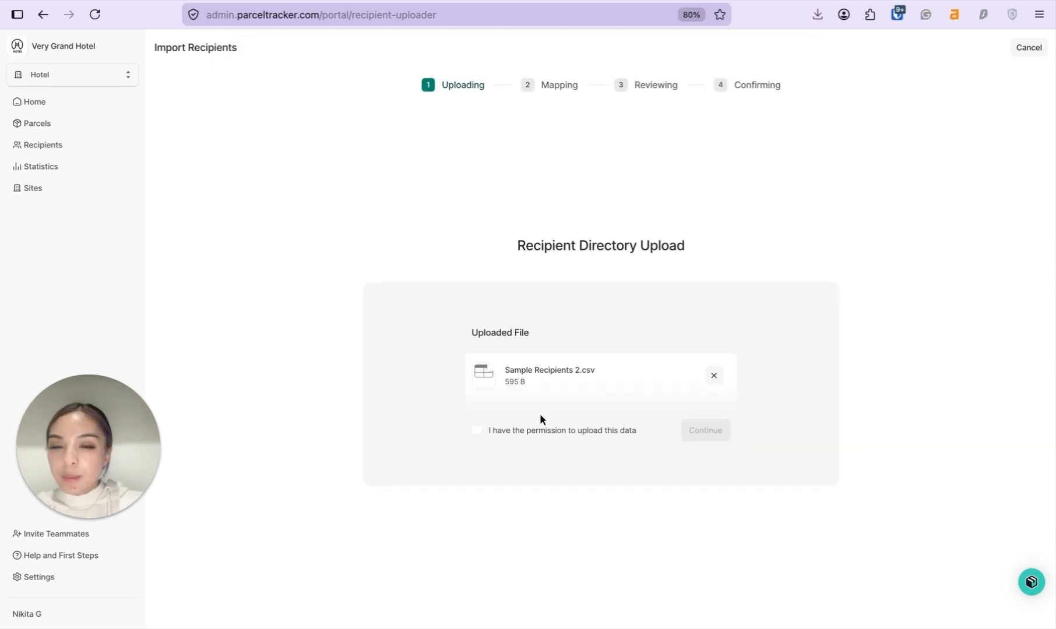
pyautogui.click(478, 432)
pyautogui.click(717, 433)
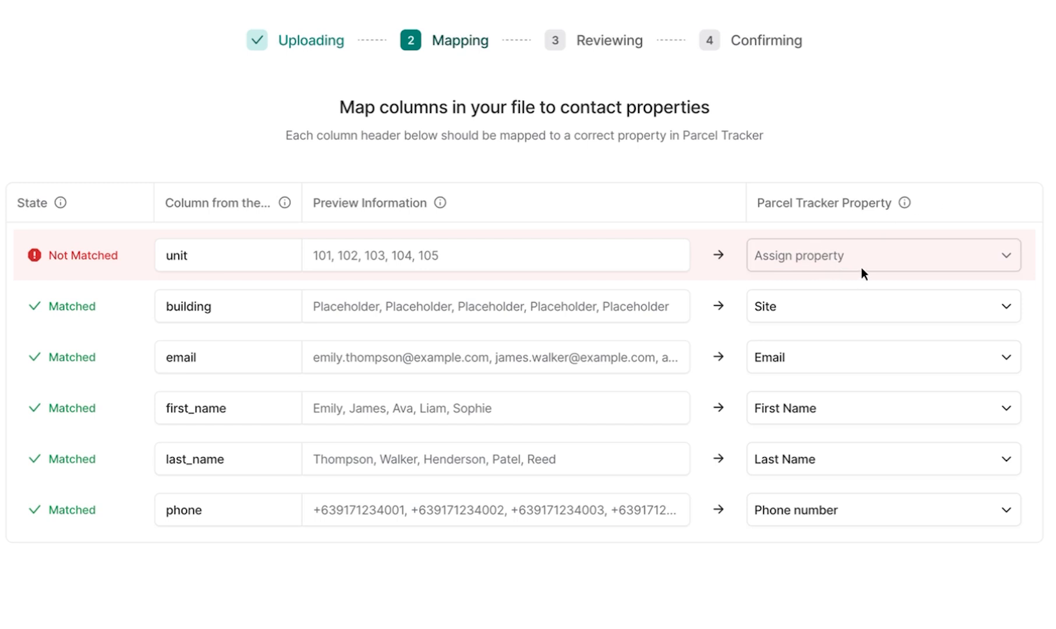
# Map the unit column to the Location property and continue to the data review
pyautogui.click(904, 262)
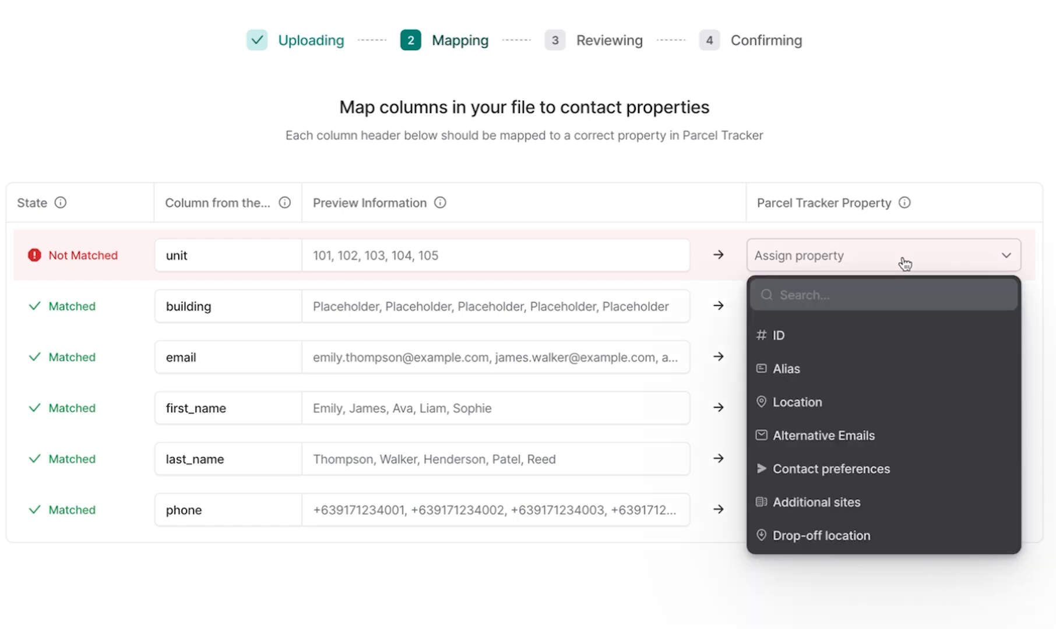
pyautogui.click(815, 404)
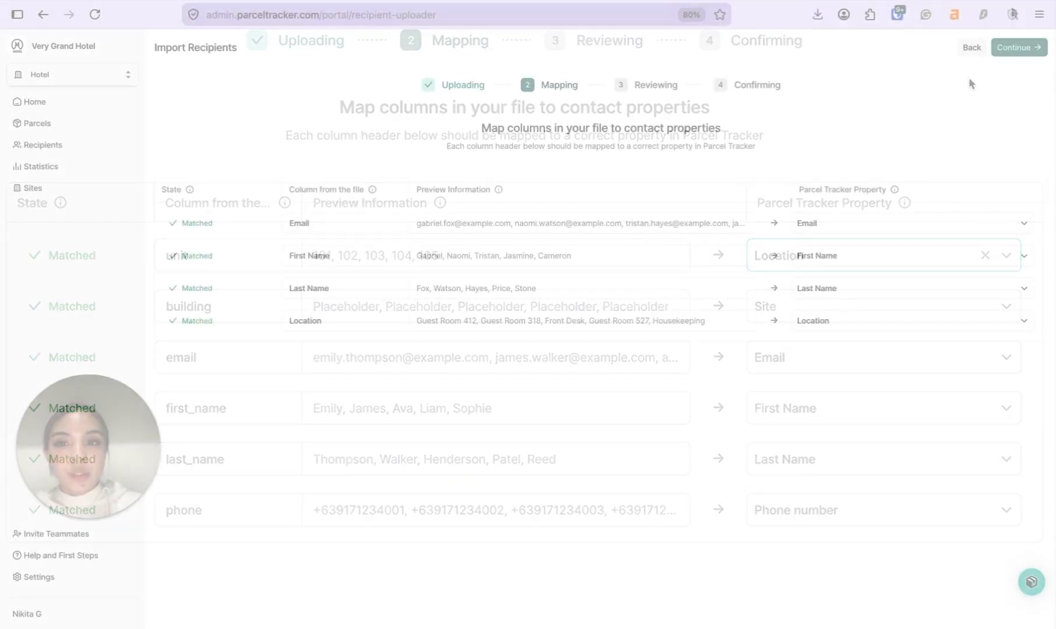
pyautogui.click(1017, 47)
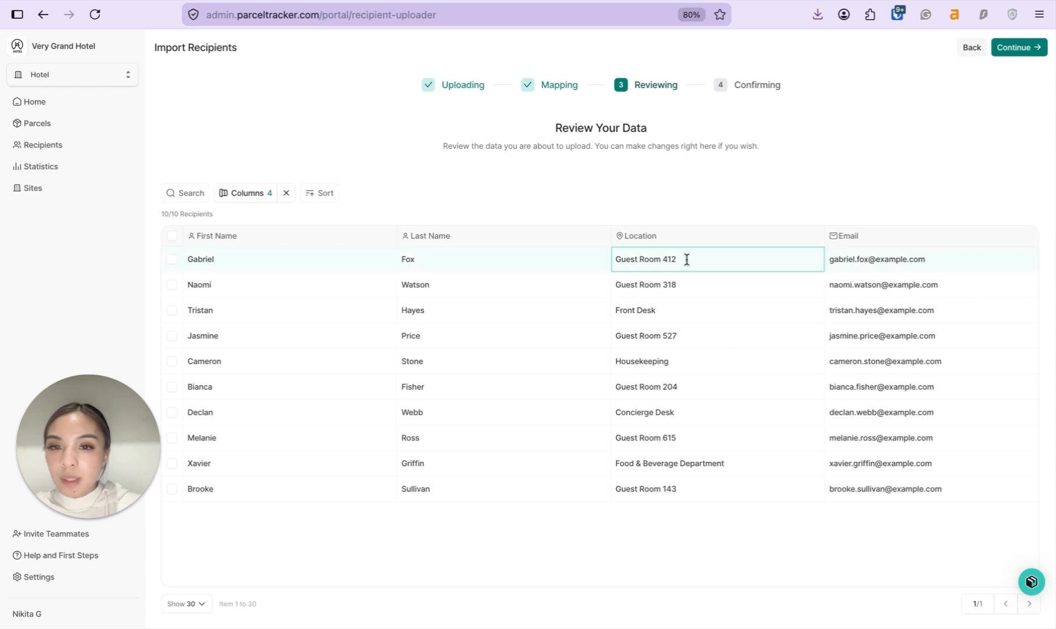
# Correct the first guest's location to Guest Room 421, upload the ten recipients, and view all recipients
pyautogui.press('BackSpace')
pyautogui.press('BackSpace')
pyautogui.write('21')
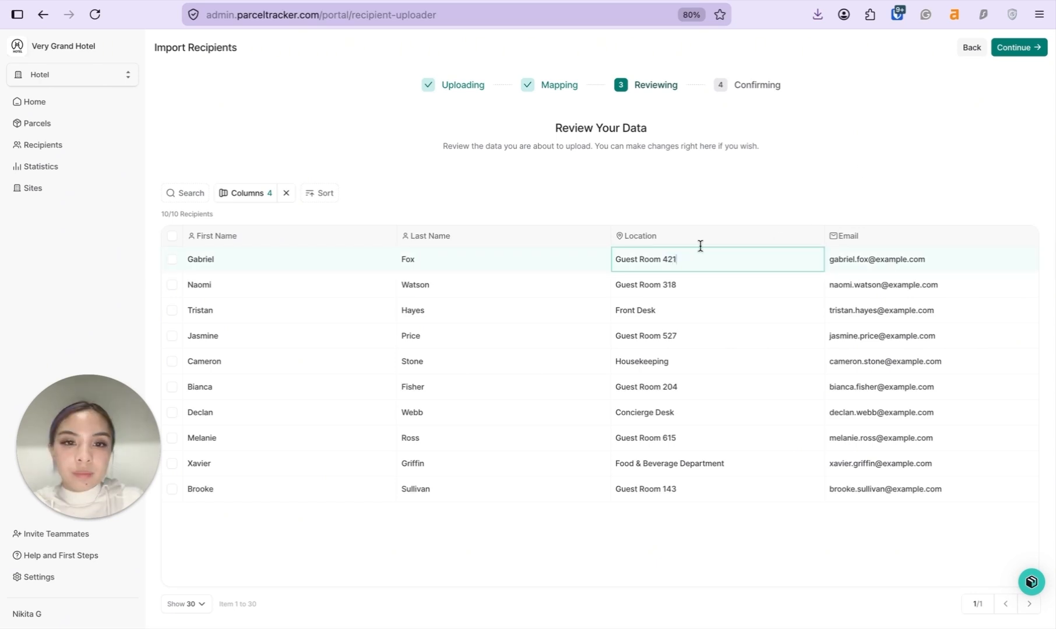
pyautogui.click(780, 187)
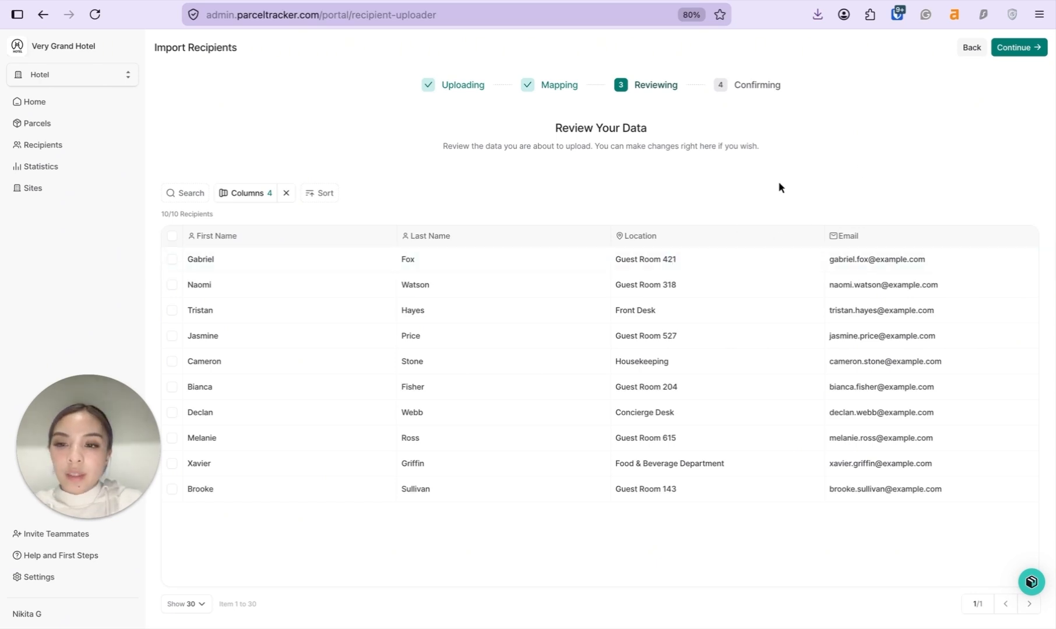
pyautogui.click(1035, 51)
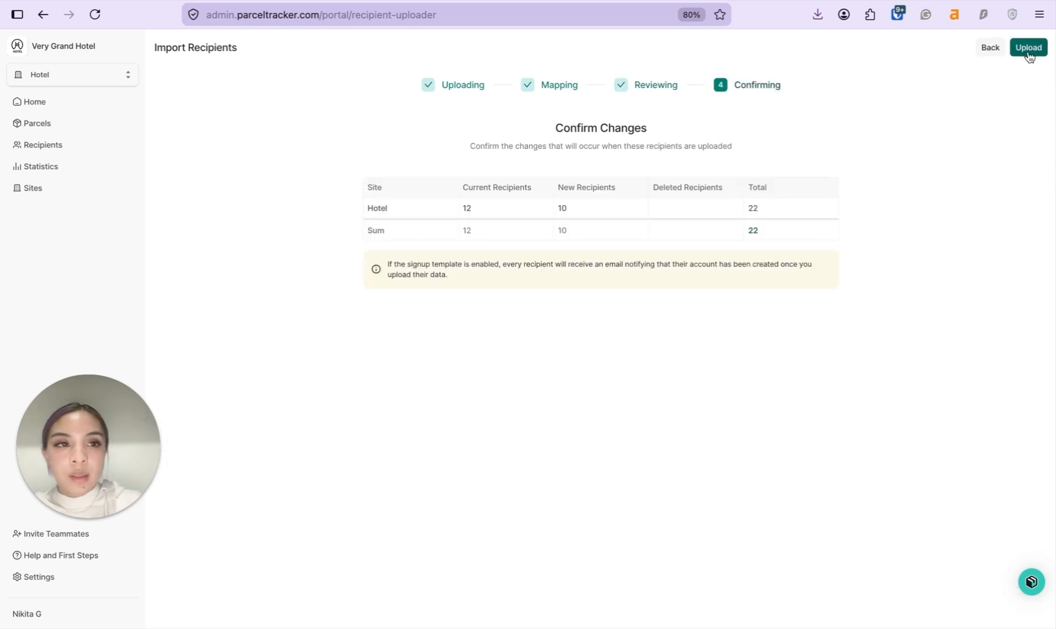
pyautogui.click(1028, 55)
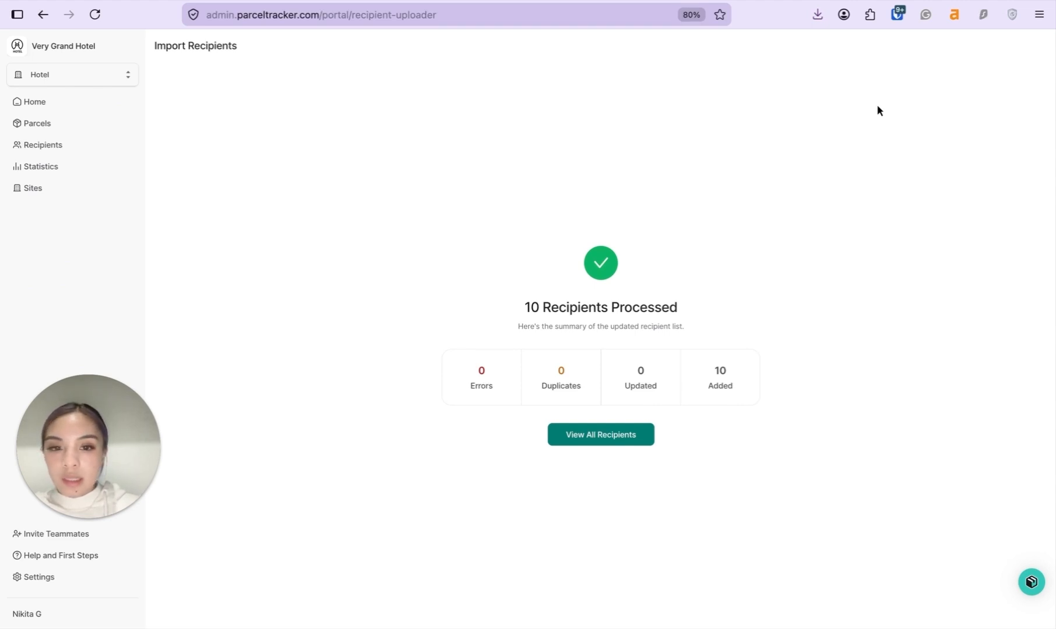
pyautogui.click(612, 437)
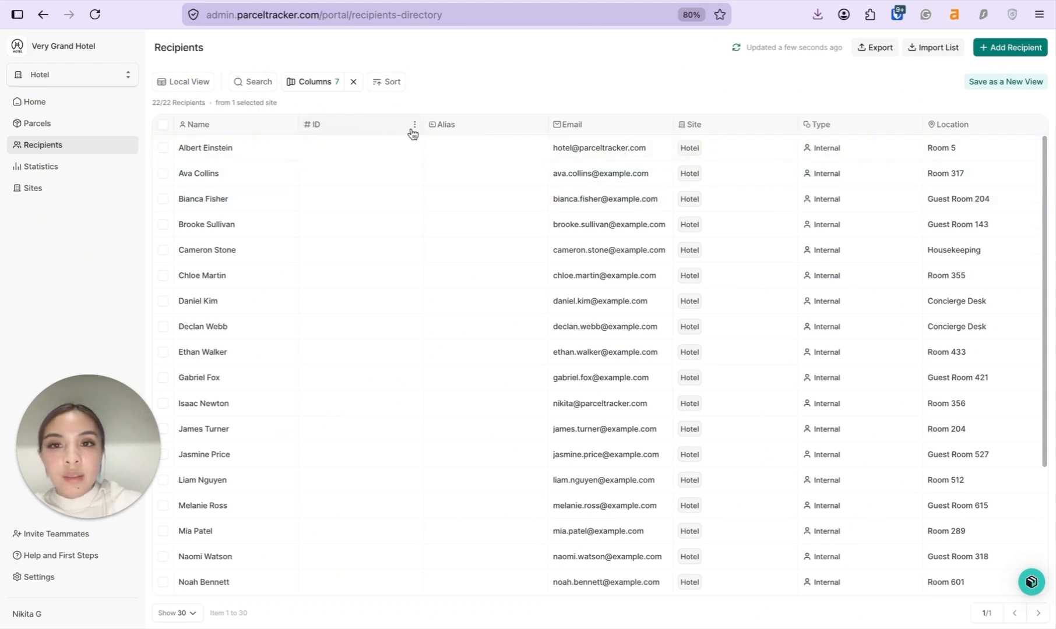
# Hide the ID and Alias columns and save the layout as a new view named 'clean view'
pyautogui.click(415, 125)
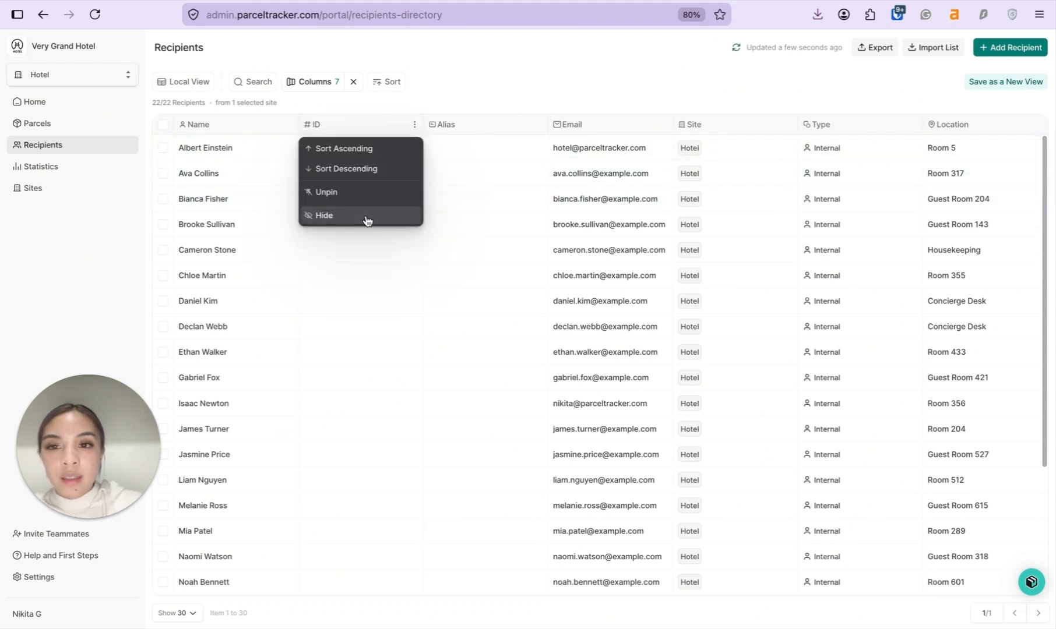
pyautogui.click(363, 216)
pyautogui.click(416, 125)
pyautogui.click(372, 278)
pyautogui.write('clean view')
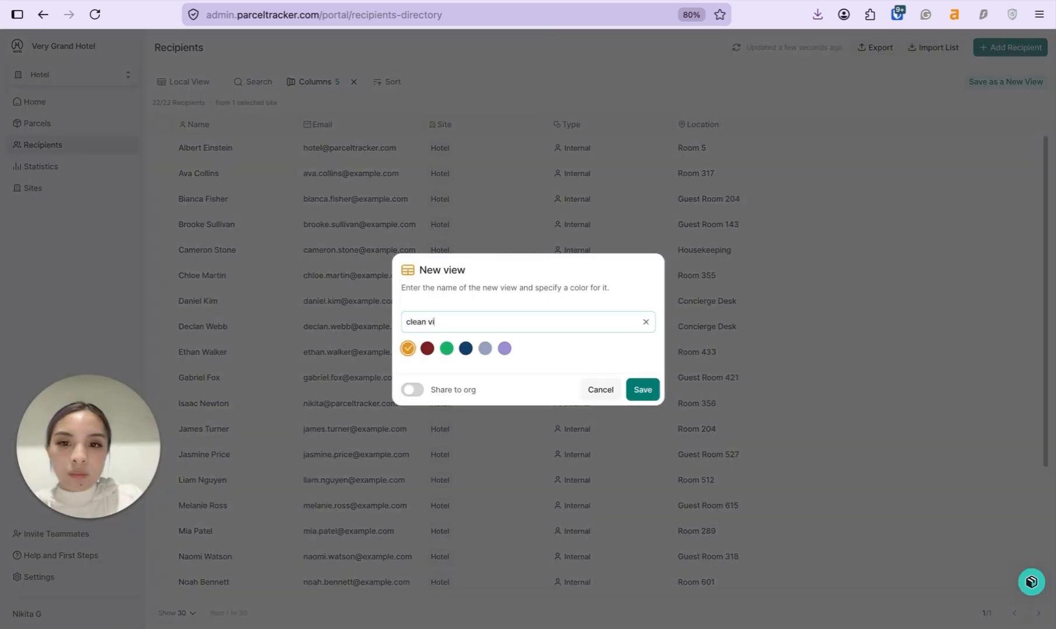
pyautogui.click(643, 389)
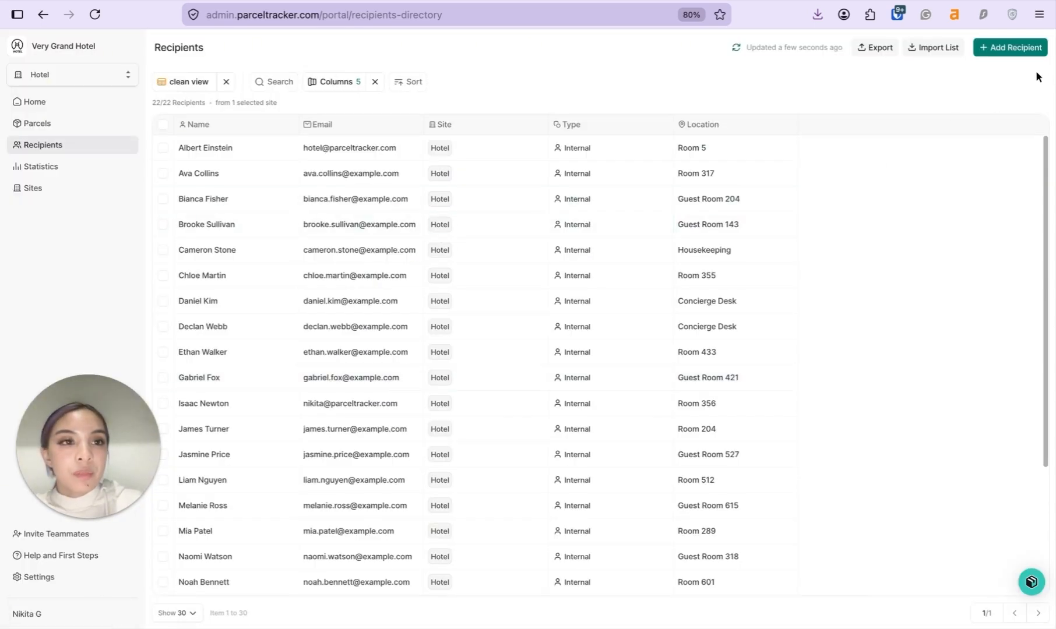
pyautogui.click(1016, 50)
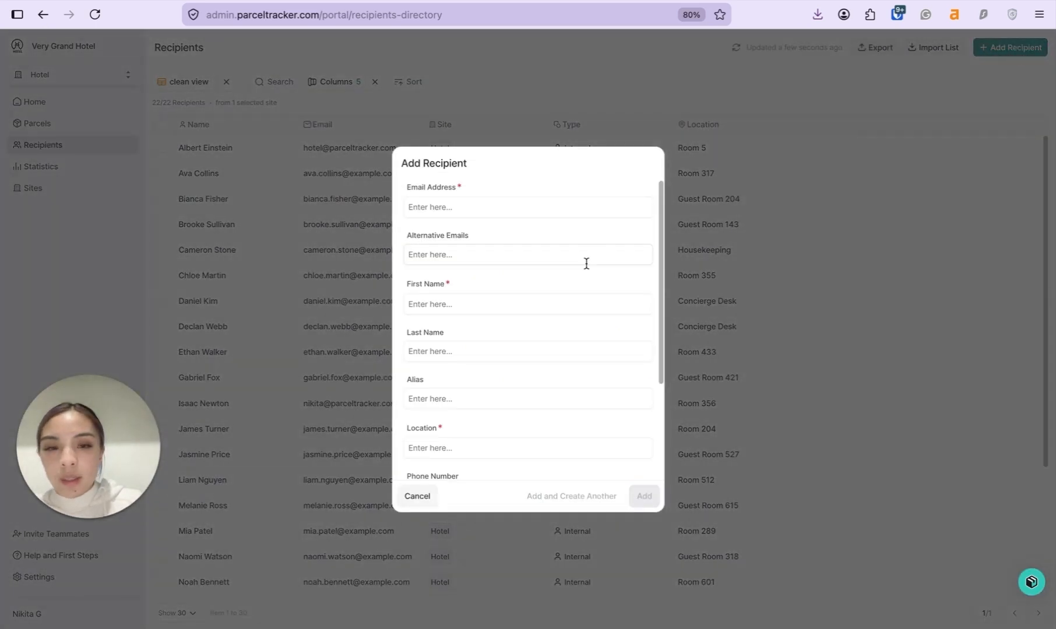
pyautogui.click(716, 211)
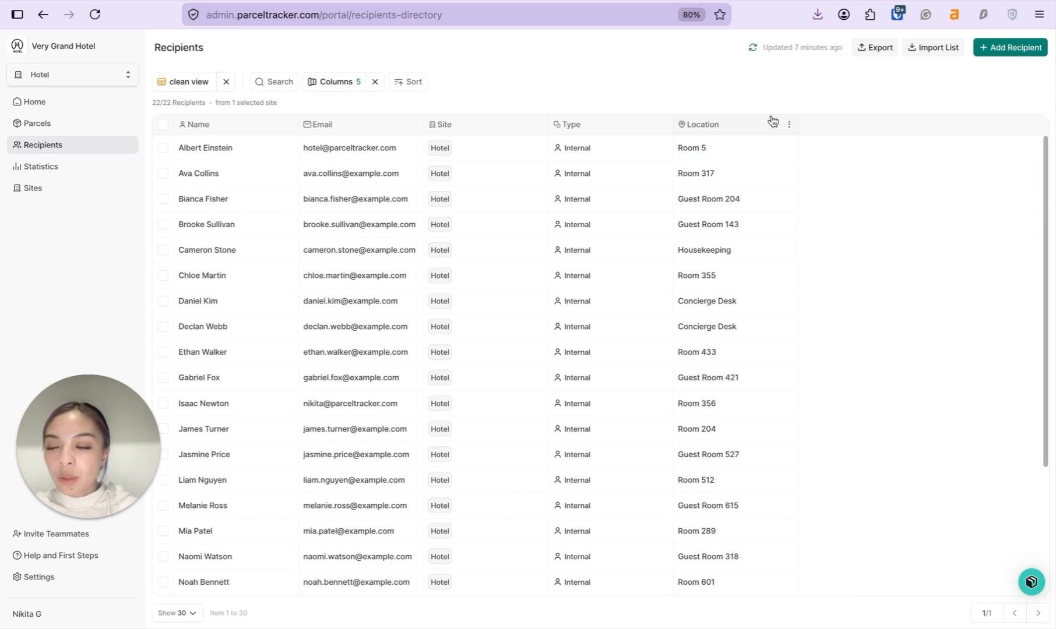
pyautogui.click(359, 347)
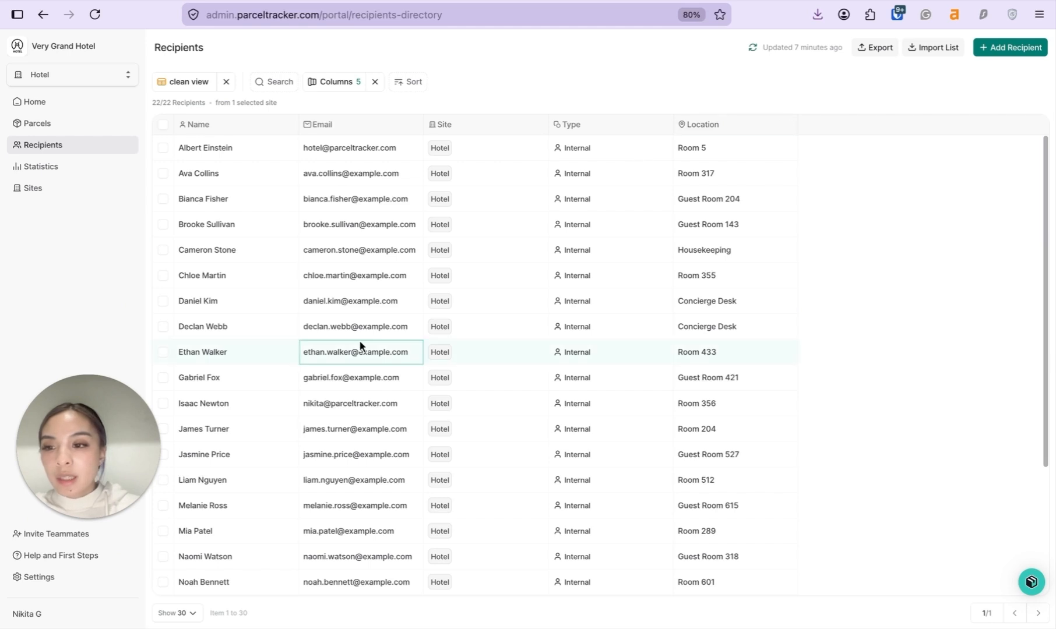
# Invite a new Normal-level mailroom user with Hotel site access, entering their email and name
pyautogui.click(58, 576)
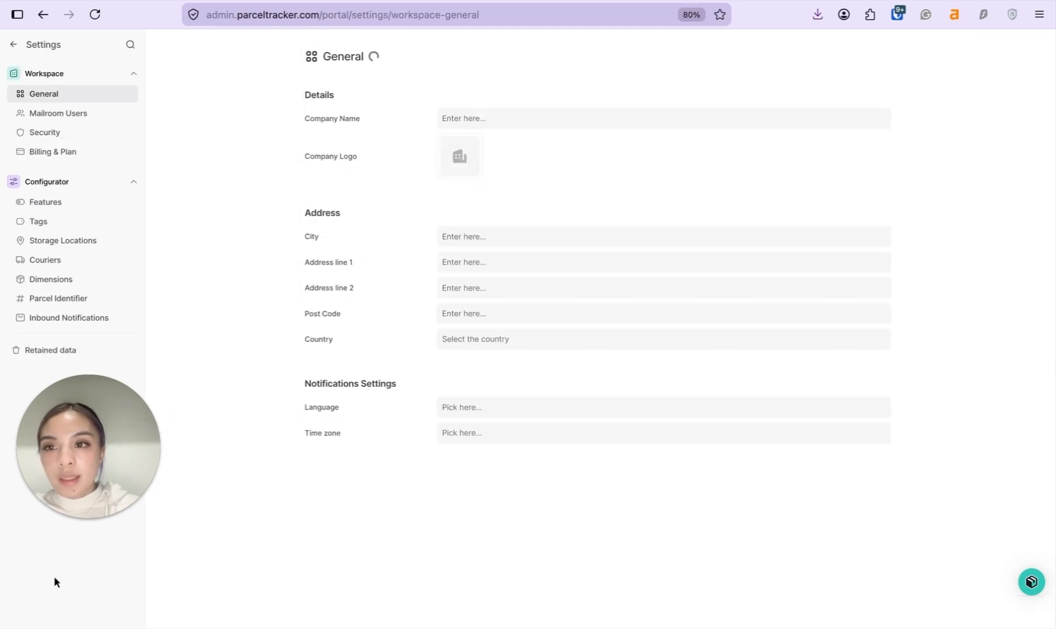
pyautogui.click(109, 115)
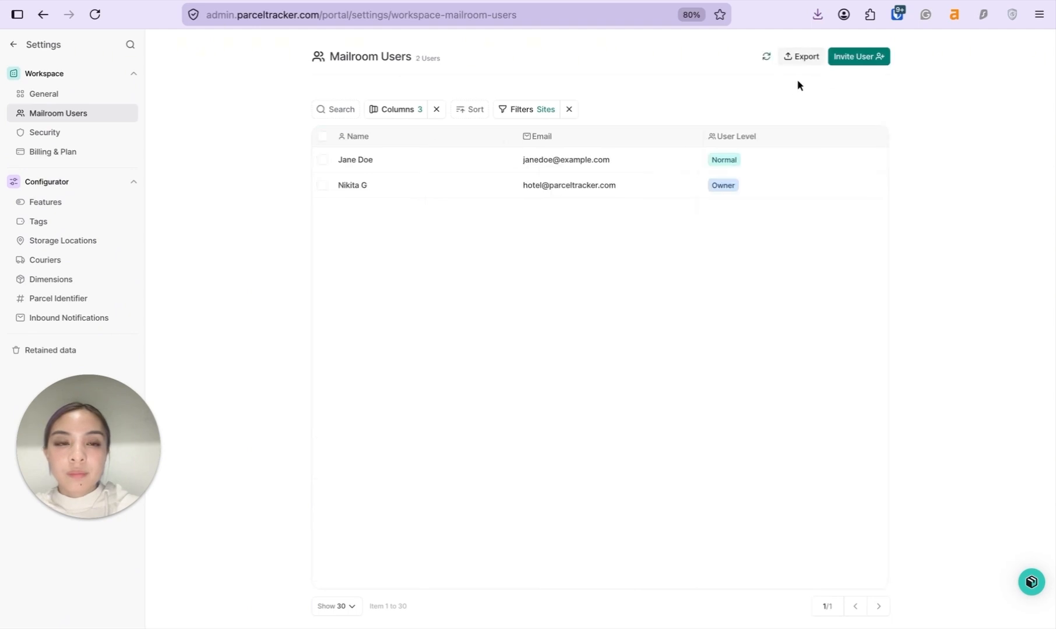
pyautogui.click(860, 60)
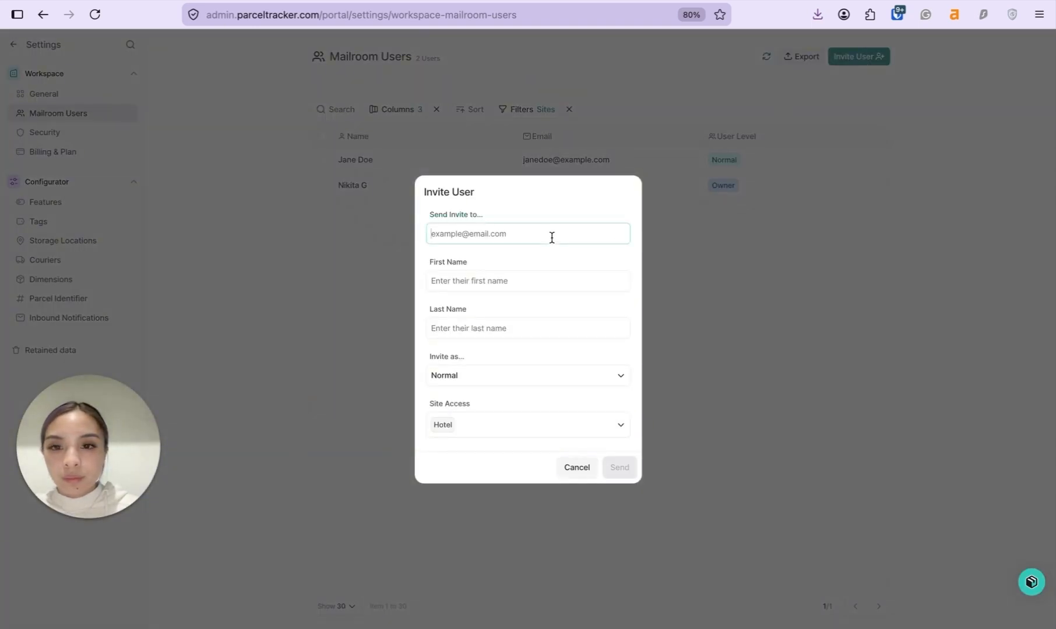
pyautogui.click(552, 238)
pyautogui.click(544, 220)
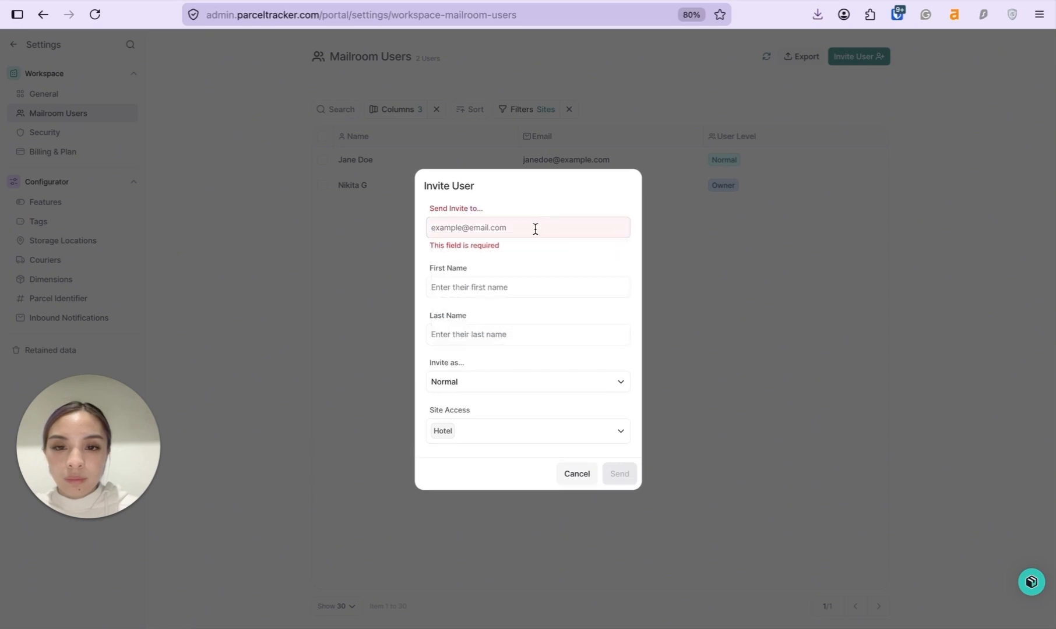
pyautogui.click(535, 228)
pyautogui.click(516, 226)
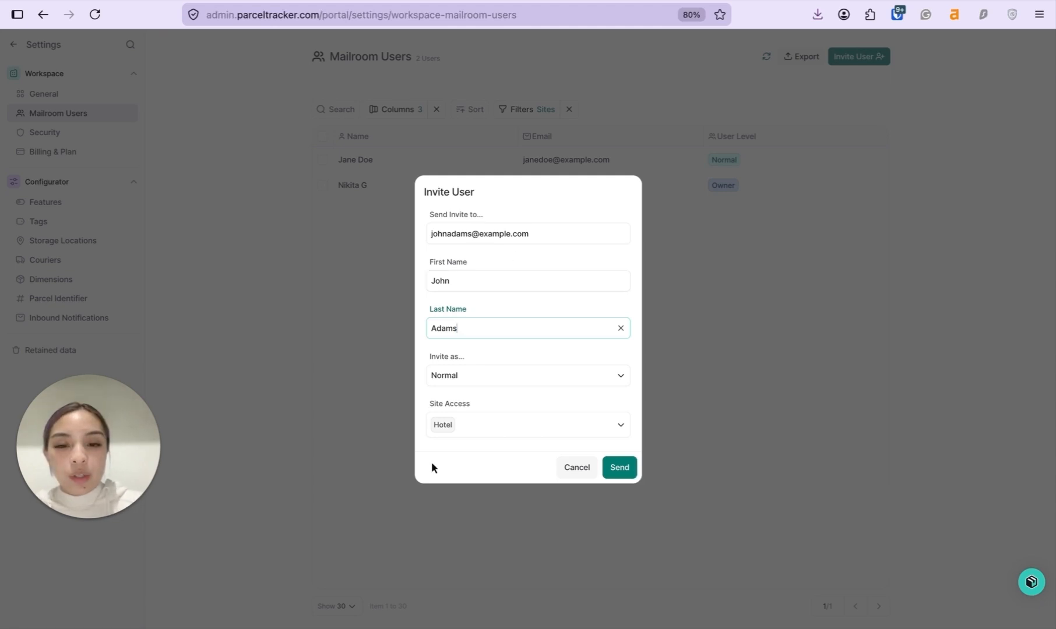
pyautogui.click(618, 467)
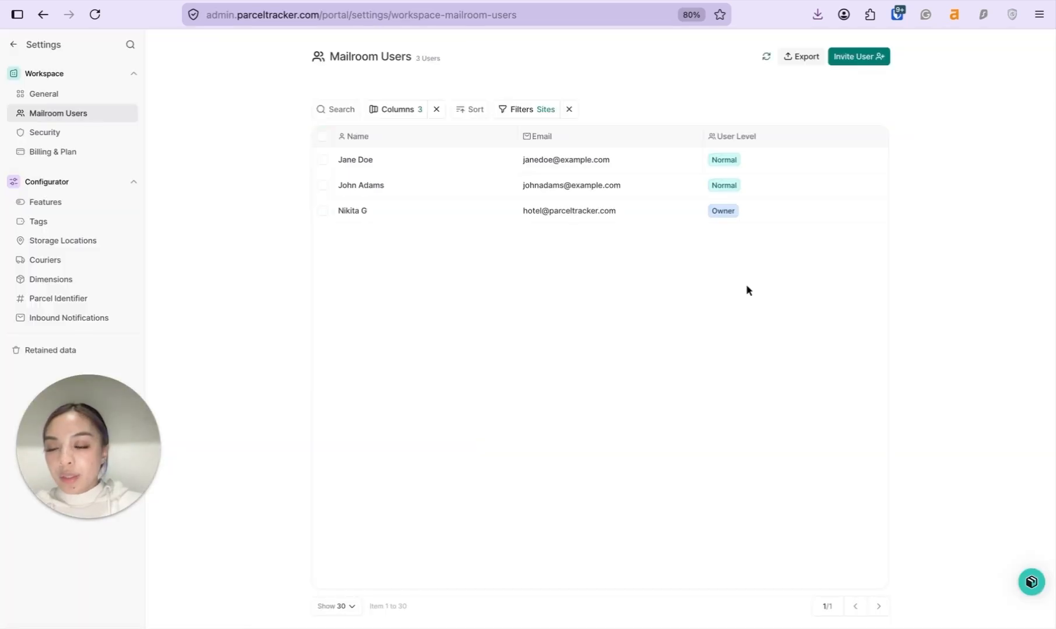
# Open the Tags page under Configurator to see the six existing parcel tags
pyautogui.click(75, 222)
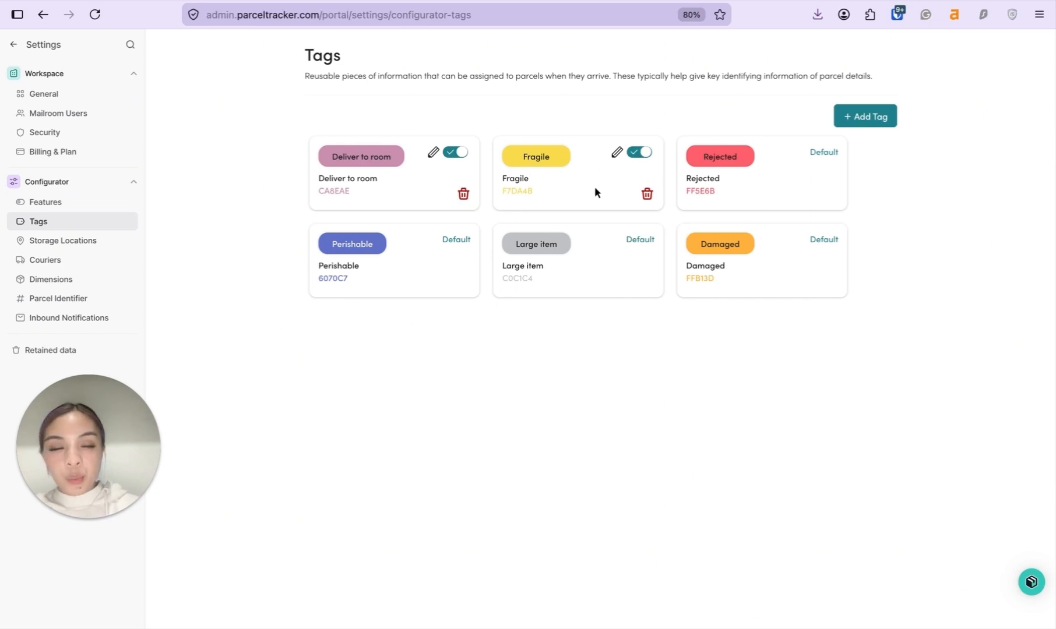
# Add a 'Signature Required' tag with a lighter yellow background, then open Storage Locations
pyautogui.click(851, 119)
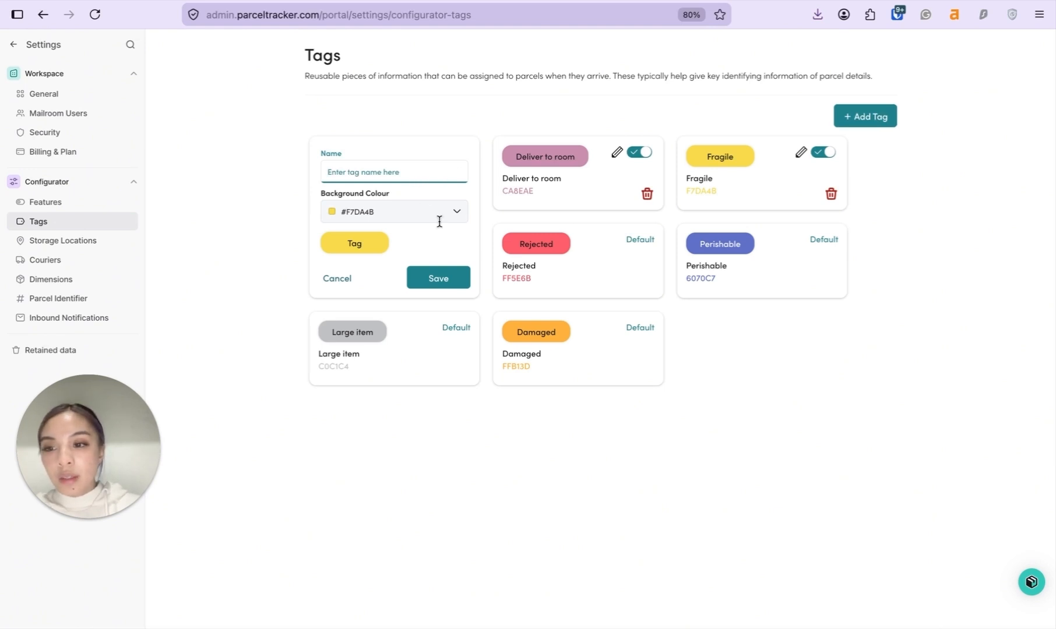
pyautogui.write('Signature Required')
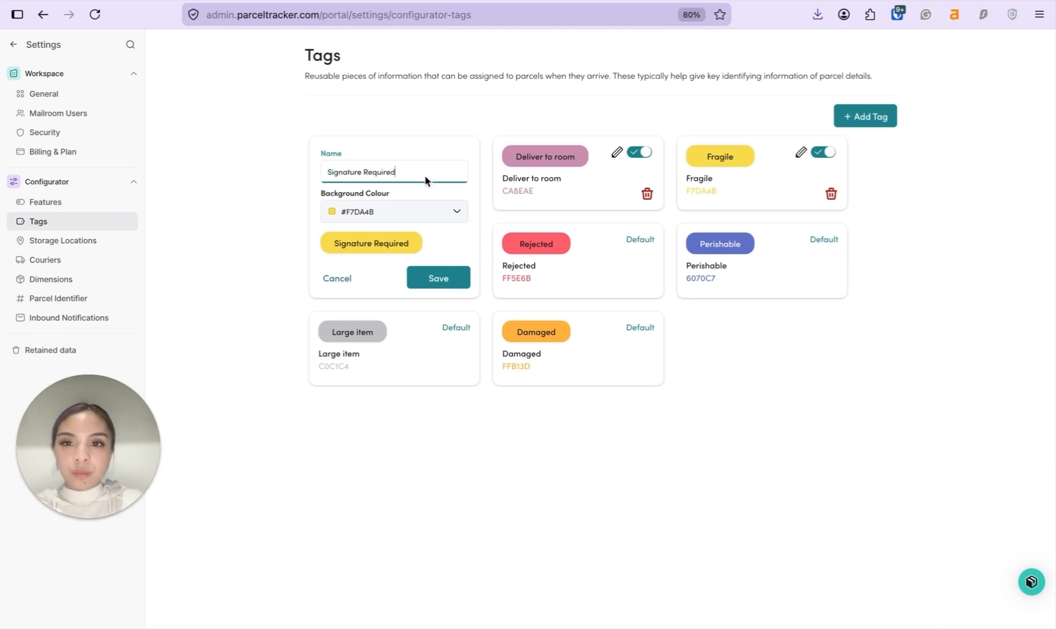
pyautogui.click(437, 210)
pyautogui.click(348, 229)
pyautogui.click(443, 278)
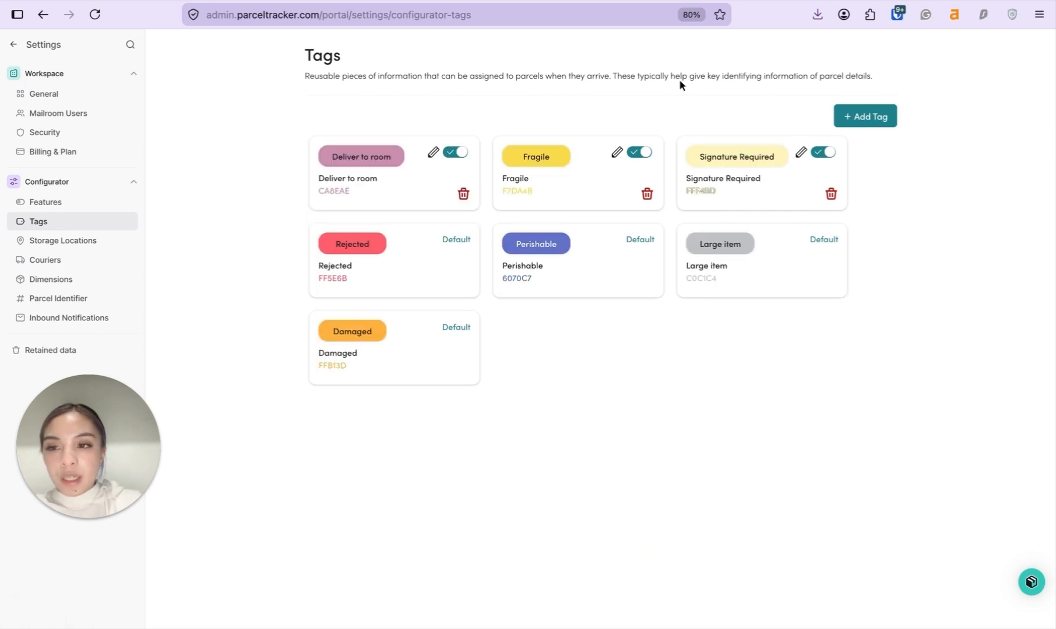
pyautogui.click(106, 241)
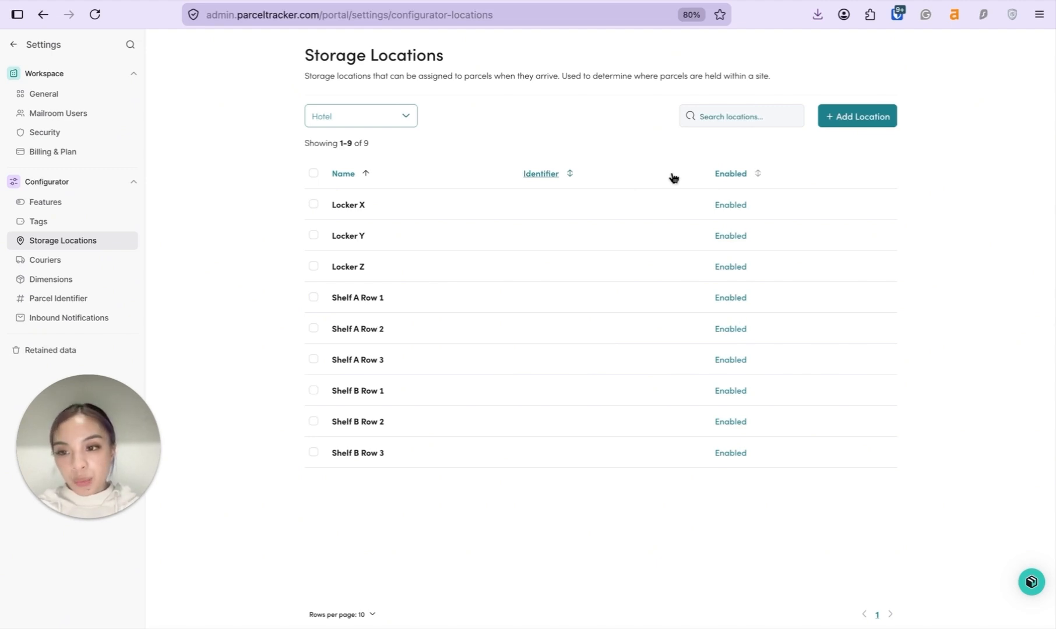
# Add the Hotel storage locations Shelf C row 1, Shelf C Row 2 and Shelf C Row 3
pyautogui.click(867, 121)
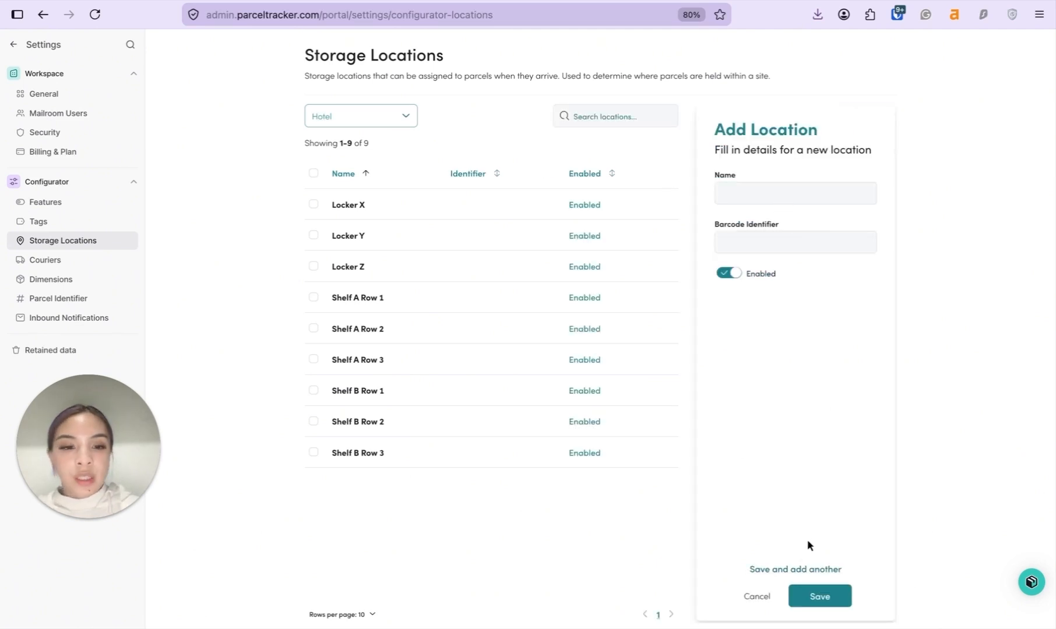
pyautogui.click(852, 193)
pyautogui.write('Shelf C row 1')
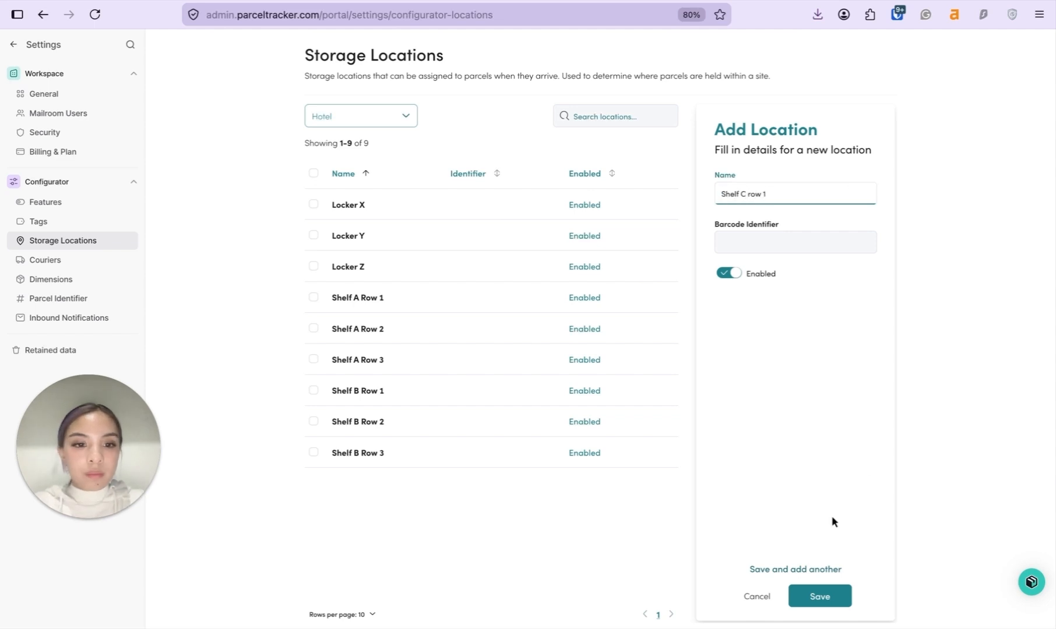
pyautogui.press('Return')
pyautogui.click(800, 192)
pyautogui.write('Shelf C Row 2')
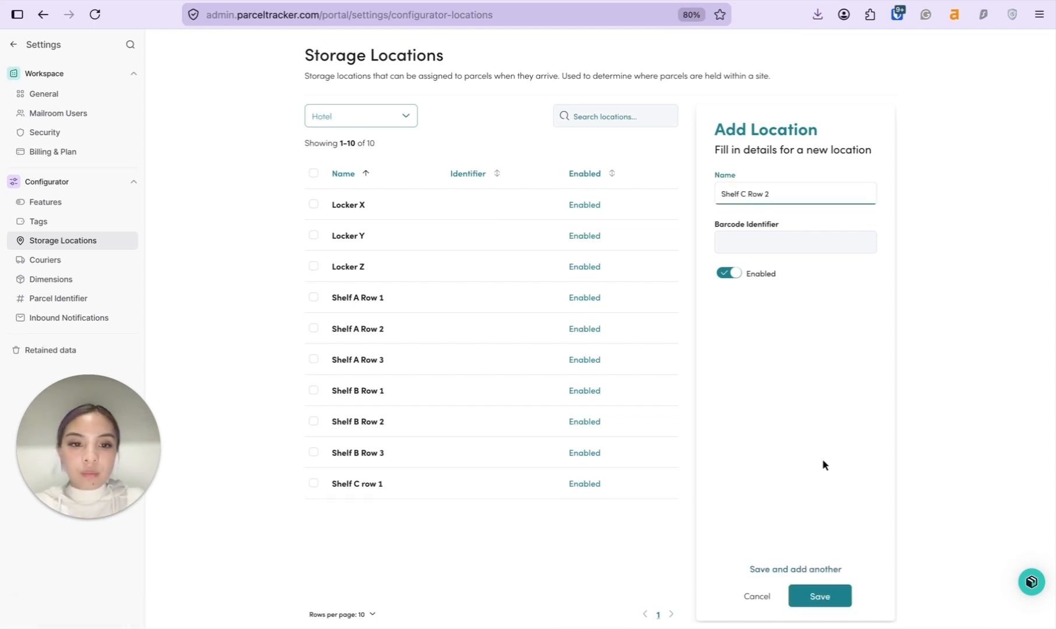
pyautogui.click(820, 596)
pyautogui.click(780, 196)
pyautogui.write('Shelf C Row 3')
pyautogui.press('Return')
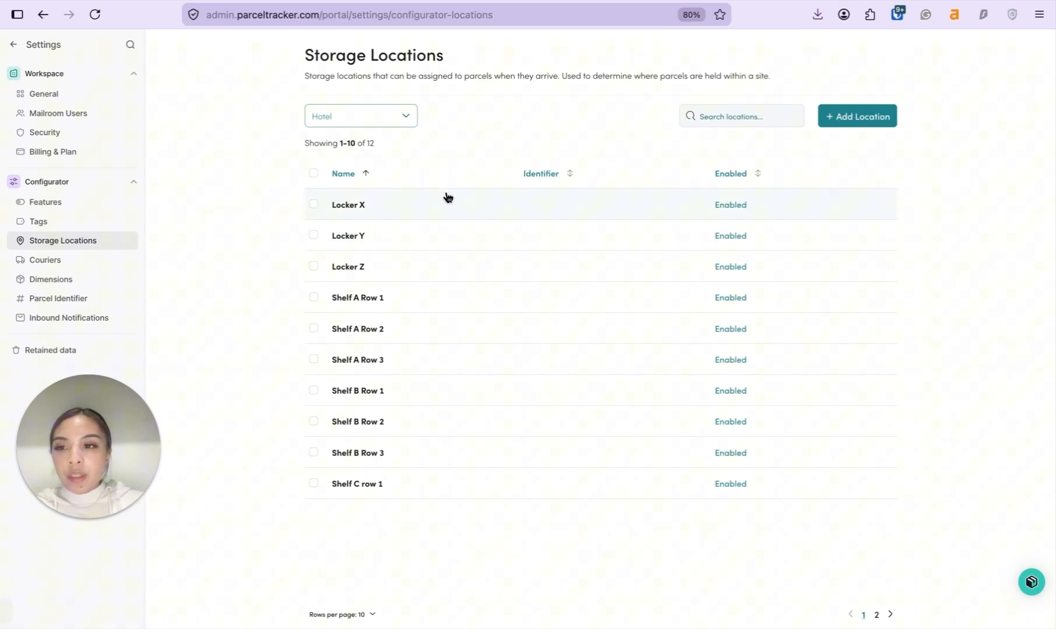
# Open Inbound Notifications in the Configurator settings to see the Hotel Check-in and Check-out templates
pyautogui.click(122, 325)
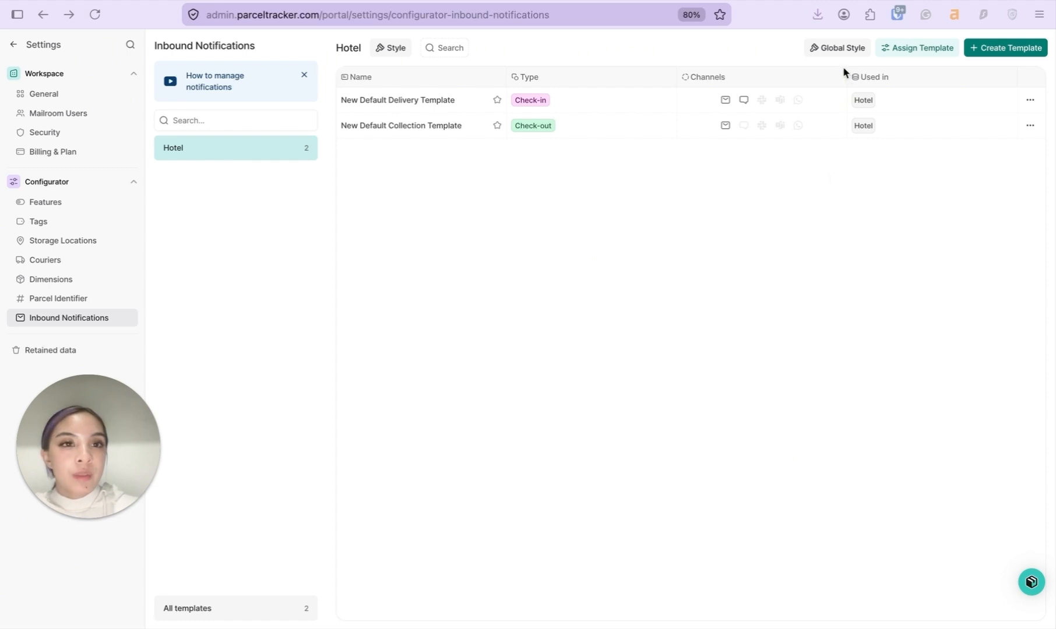
# Upload logo.jpg as the notification logo, crop it to the HOTEL logo, and set Medium size
pyautogui.click(846, 48)
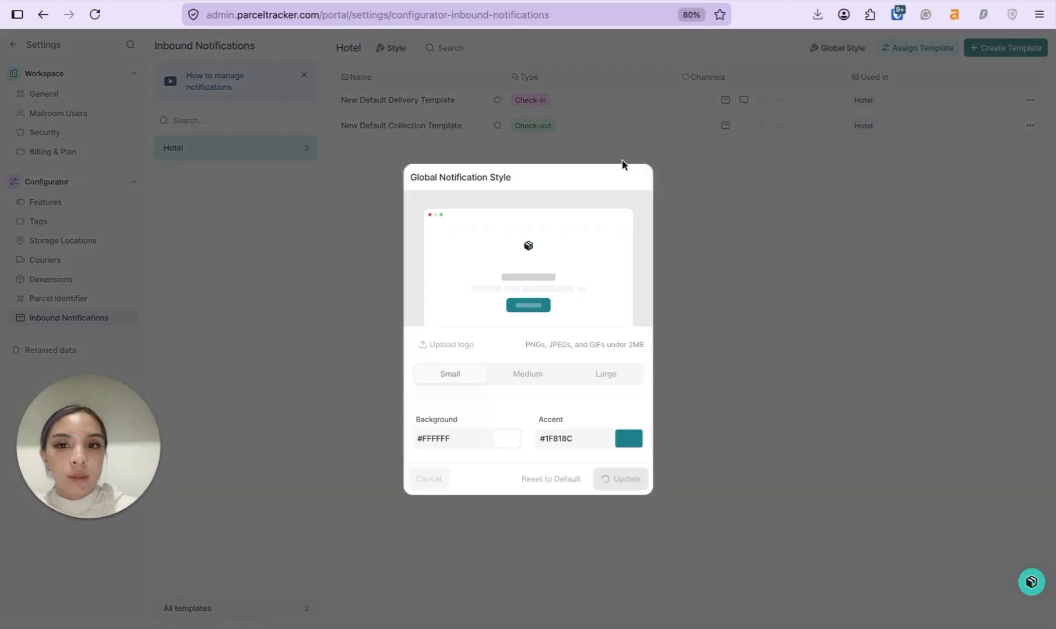
pyautogui.click(454, 348)
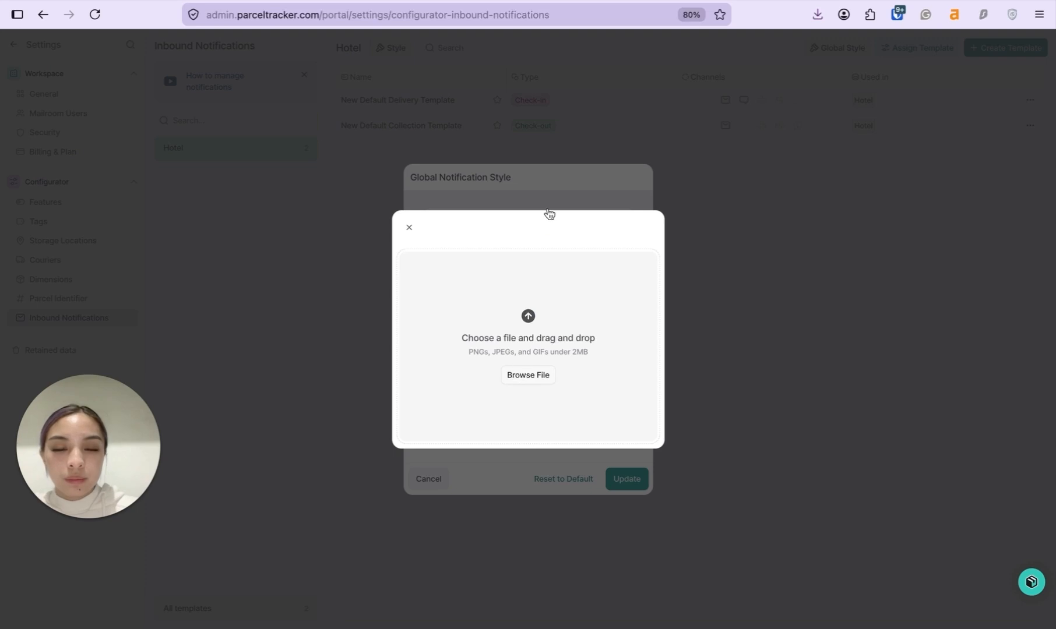
pyautogui.click(520, 325)
pyautogui.click(391, 146)
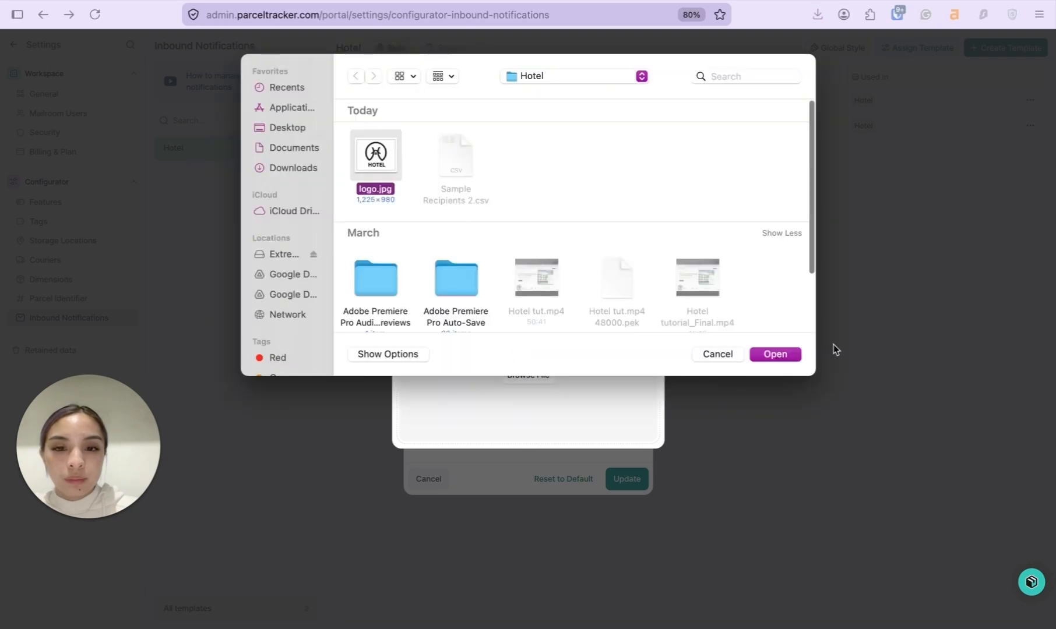
pyautogui.click(795, 354)
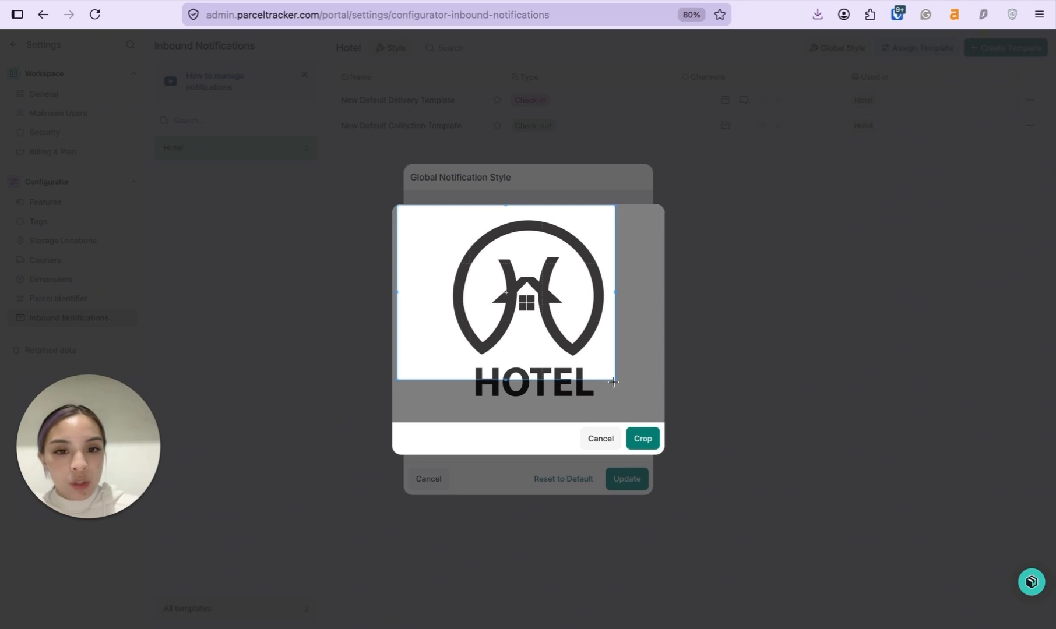
pyautogui.moveTo(613, 382); pyautogui.dragTo(690, 438)
pyautogui.click(645, 438)
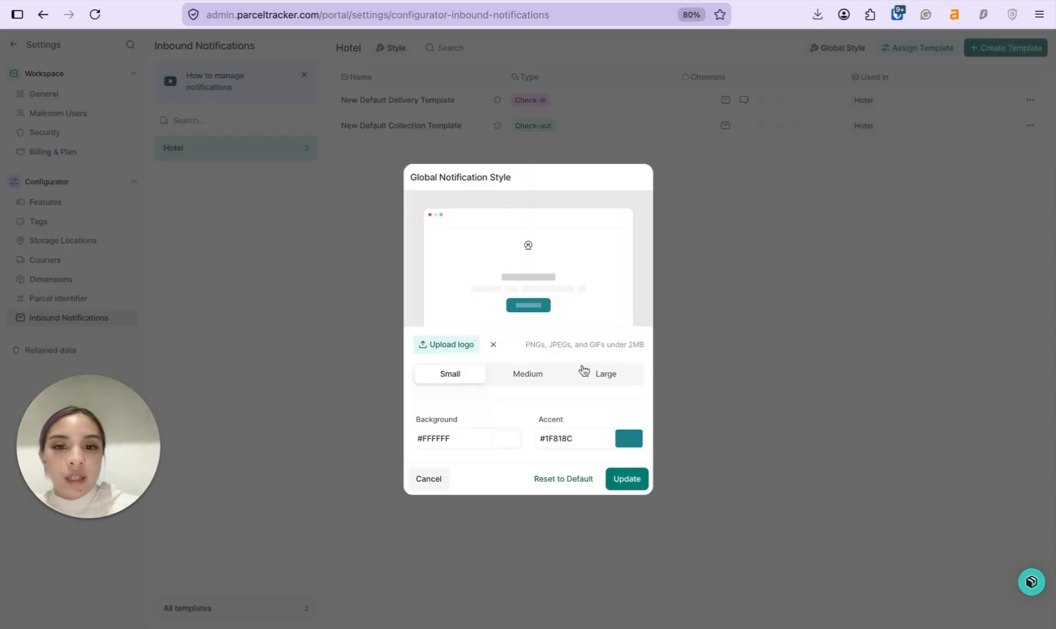
pyautogui.click(531, 376)
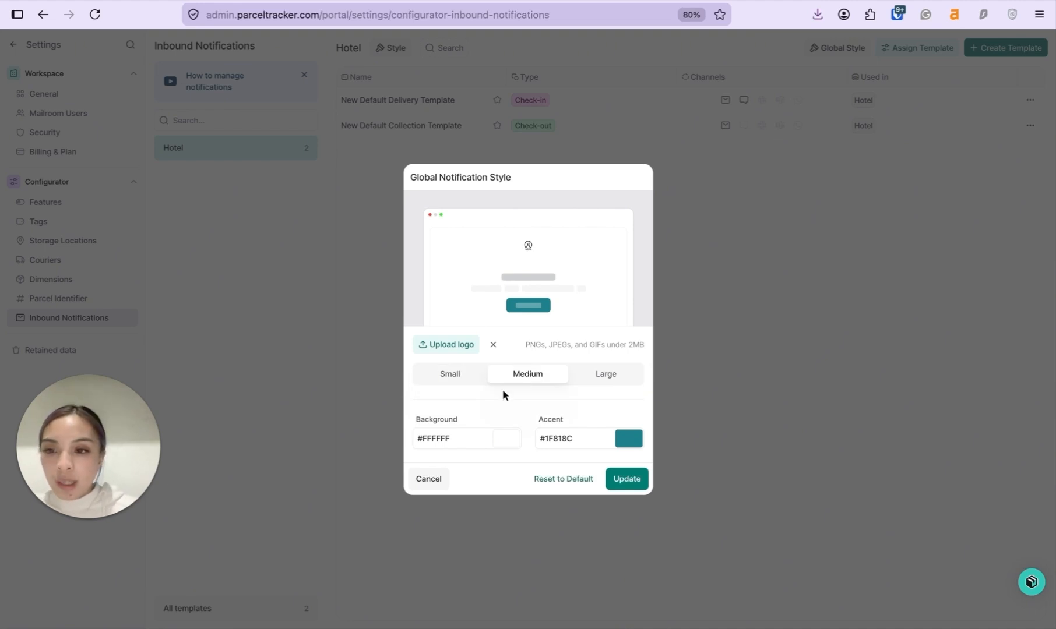
# Set background colour #c3c194 and accent colour #a78300, then save the global style
pyautogui.click(482, 438)
pyautogui.click(426, 419)
pyautogui.click(434, 333)
pyautogui.click(603, 438)
pyautogui.click(545, 419)
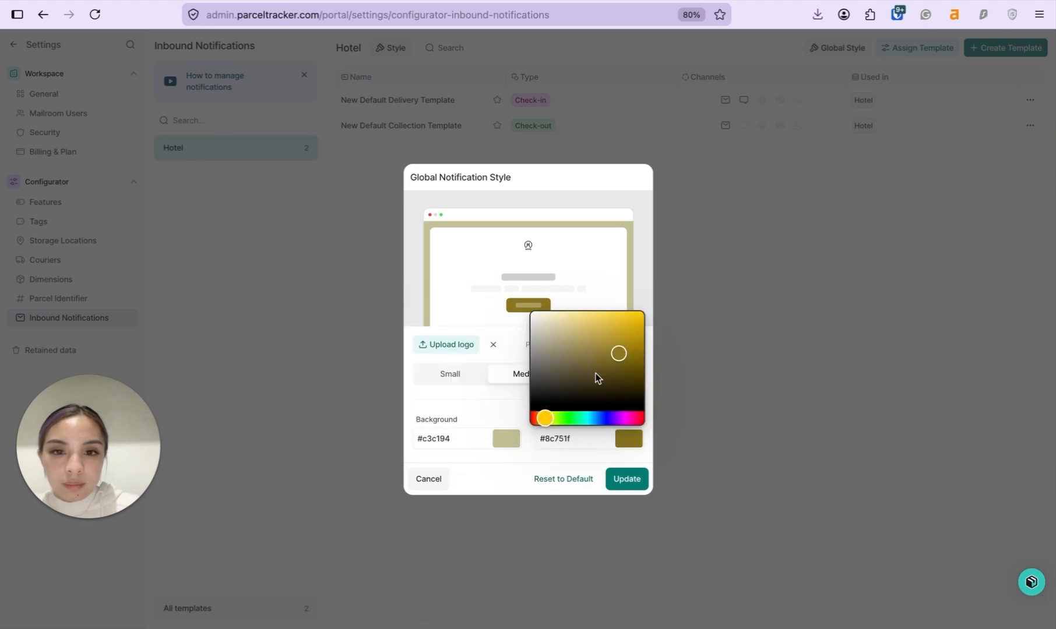
pyautogui.click(642, 348)
pyautogui.click(651, 275)
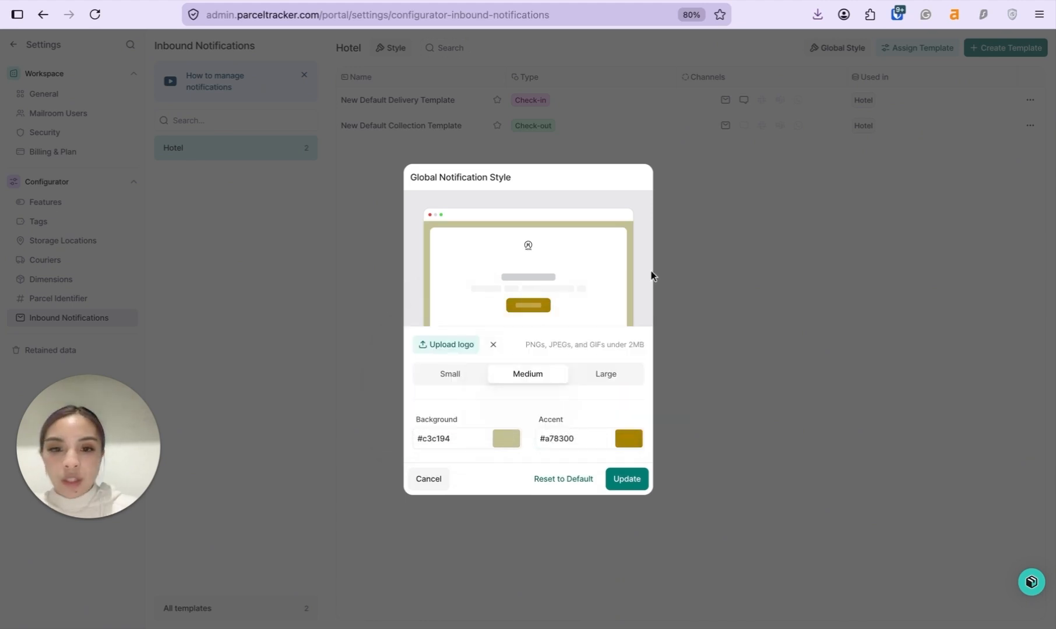
pyautogui.click(630, 479)
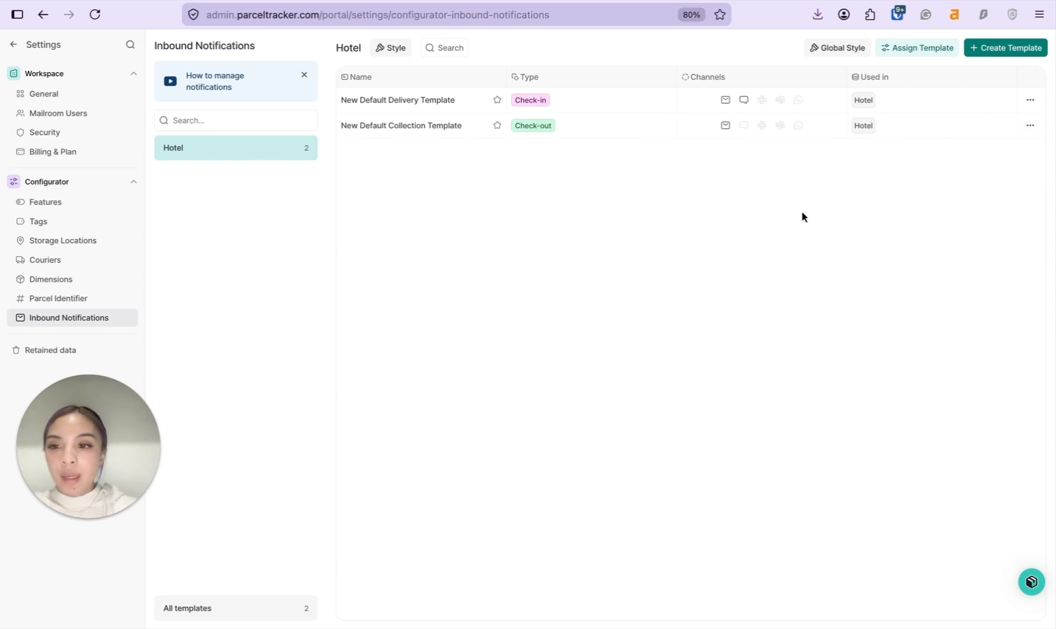
pyautogui.click(1014, 48)
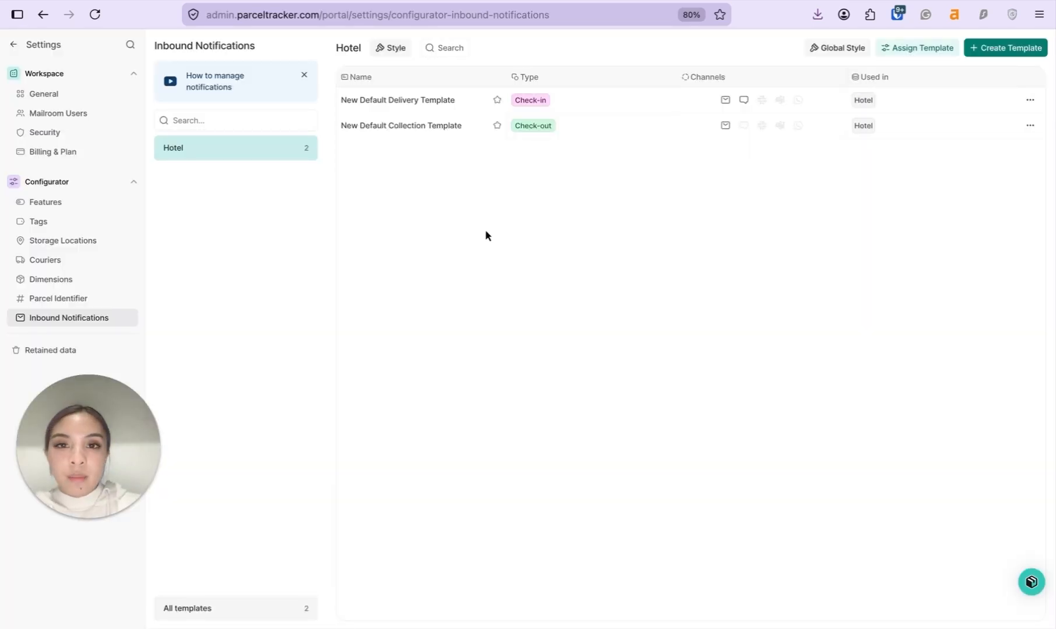
pyautogui.moveTo(469, 97)
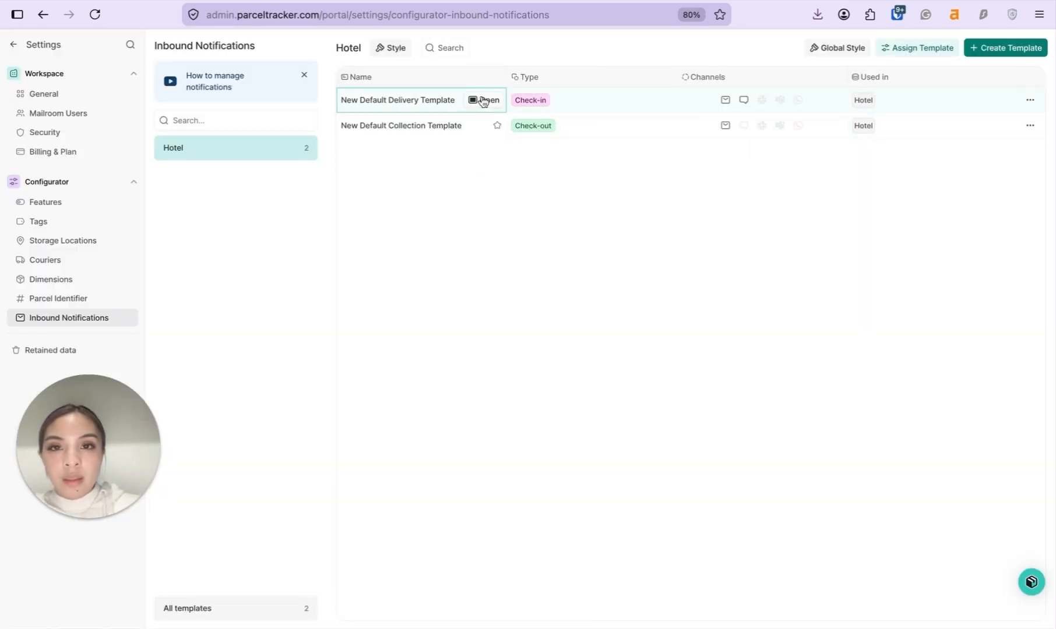
# Rename the template to Delivery Template and end its subject with 'are available at reception.'
pyautogui.click(483, 101)
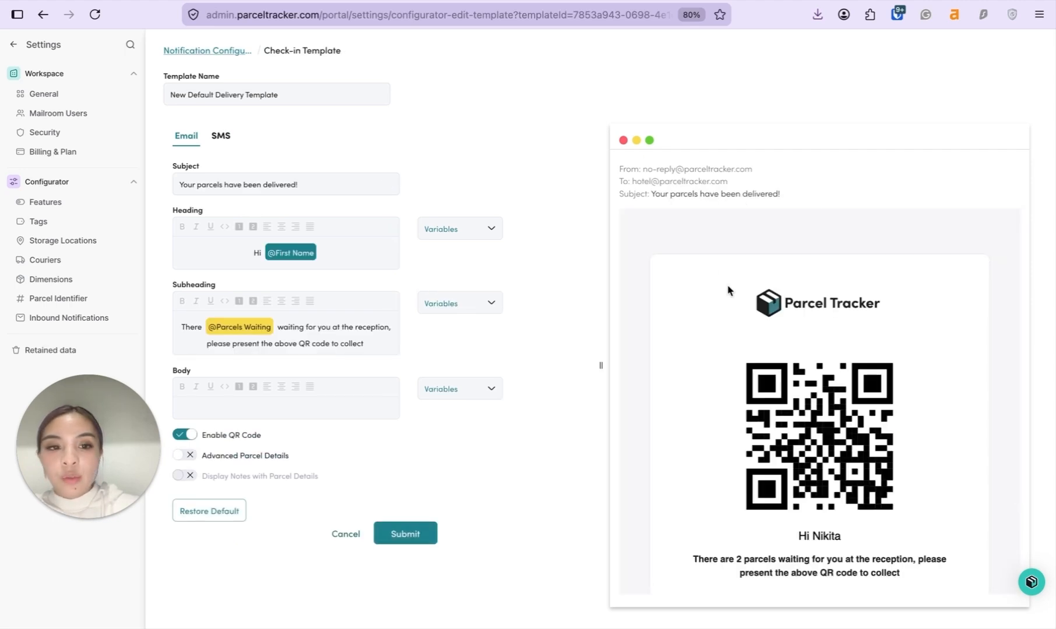
pyautogui.scroll(-3, 727, 292)
pyautogui.scroll(3, 712, 263)
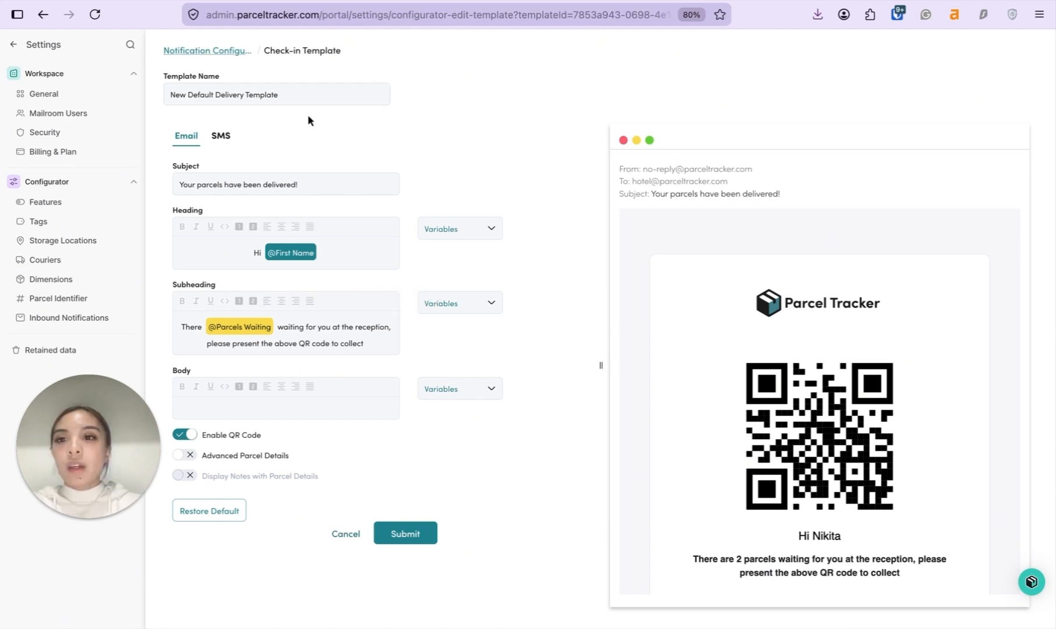
pyautogui.click(218, 95)
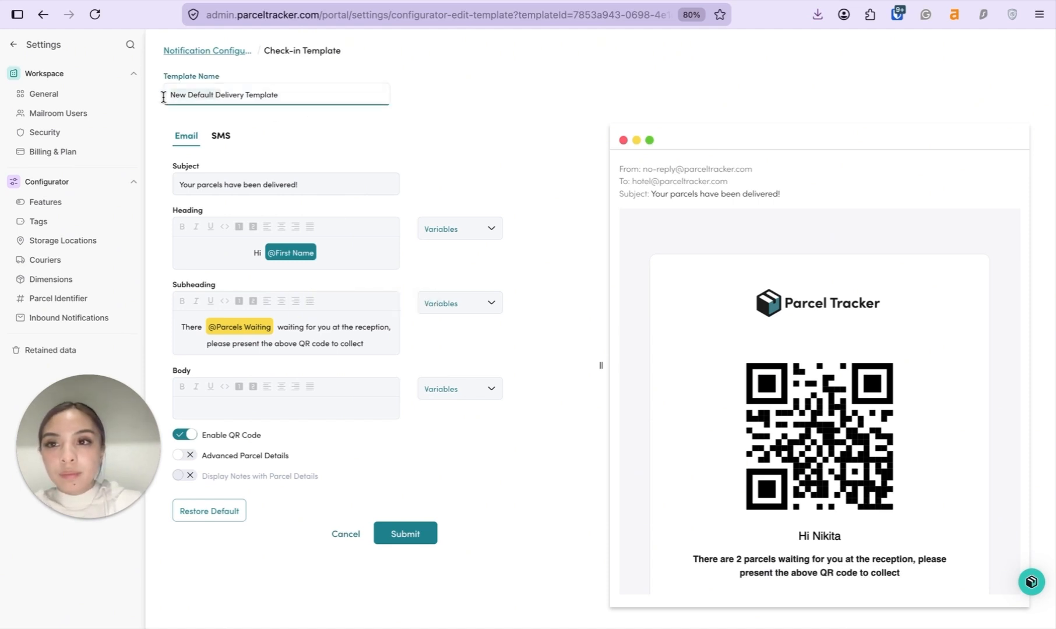
pyautogui.press('super+BackSpace')
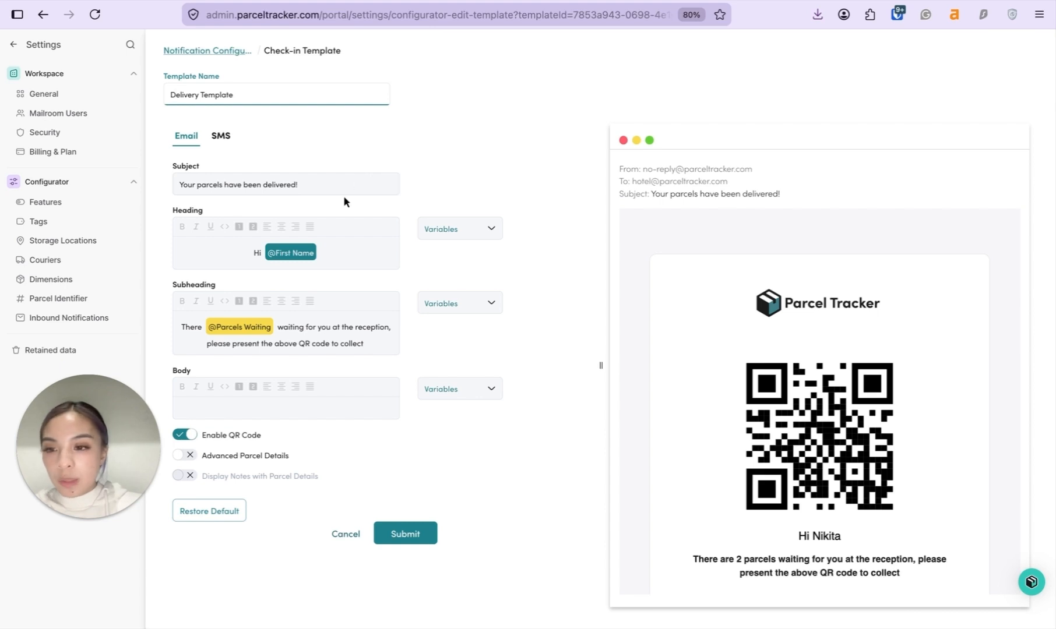
pyautogui.moveTo(226, 185); pyautogui.dragTo(337, 181)
pyautogui.write('are available at reception.')
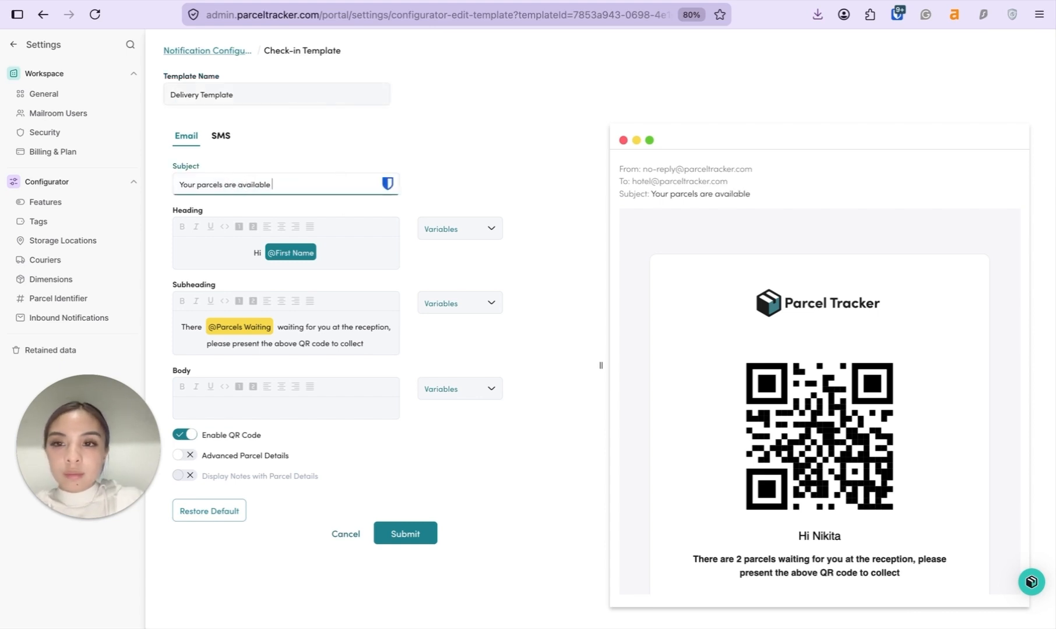
# Add the Last Name variable to the heading, include advanced parcel details, and submit
pyautogui.click(376, 251)
pyautogui.click(491, 231)
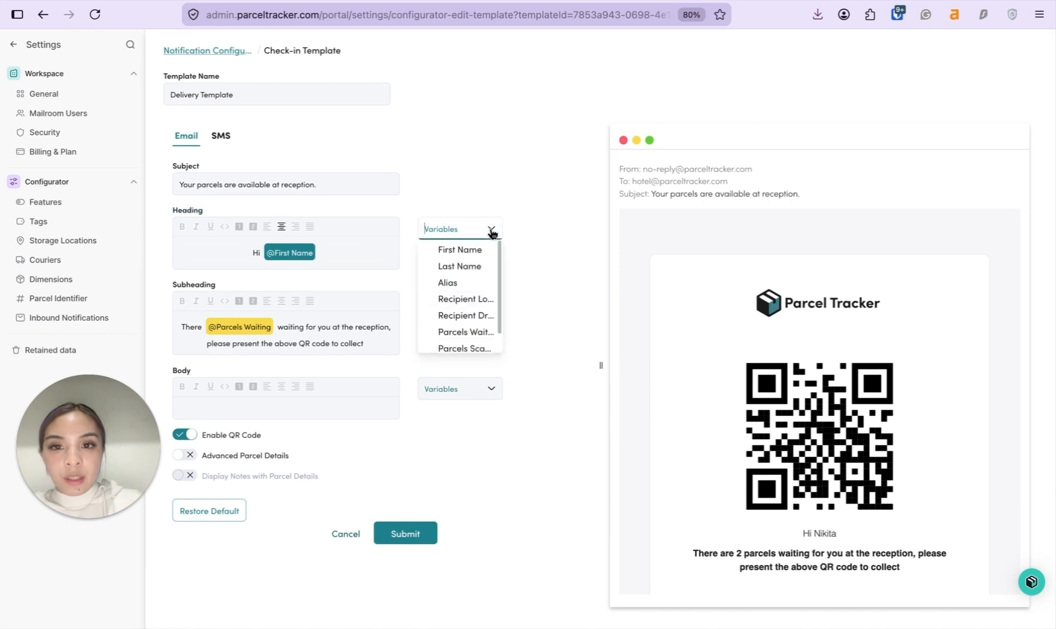
pyautogui.click(475, 270)
pyautogui.click(345, 344)
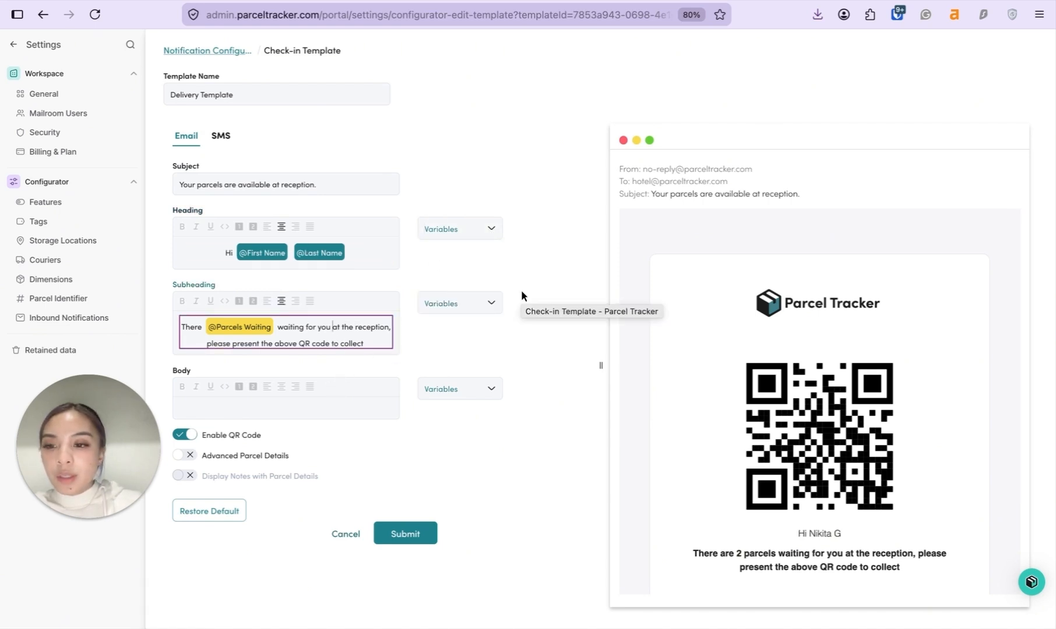
pyautogui.click(185, 455)
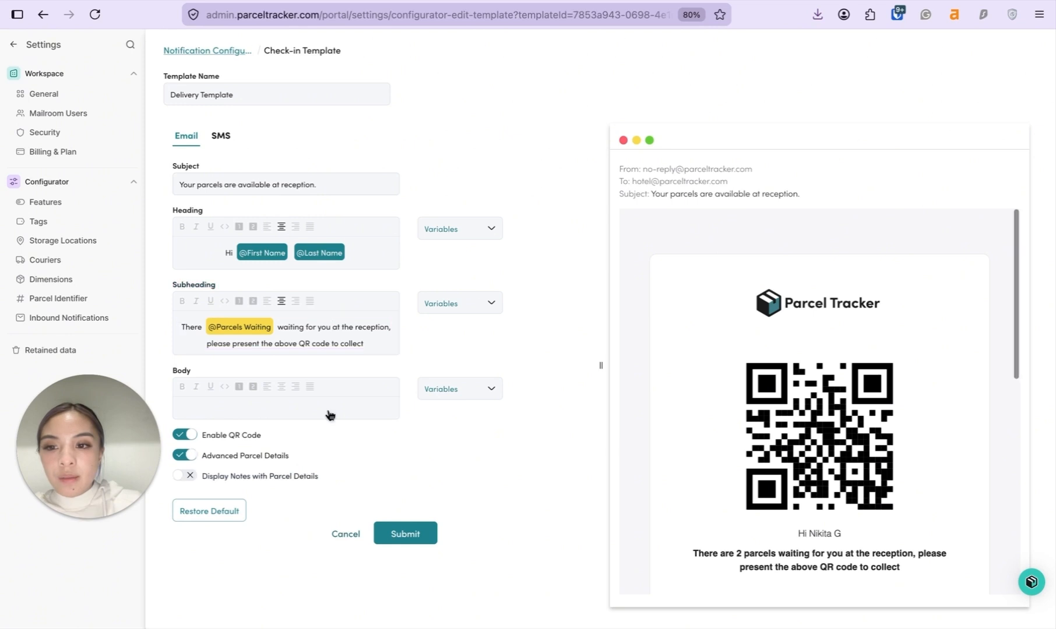
pyautogui.scroll(-5, 926, 398)
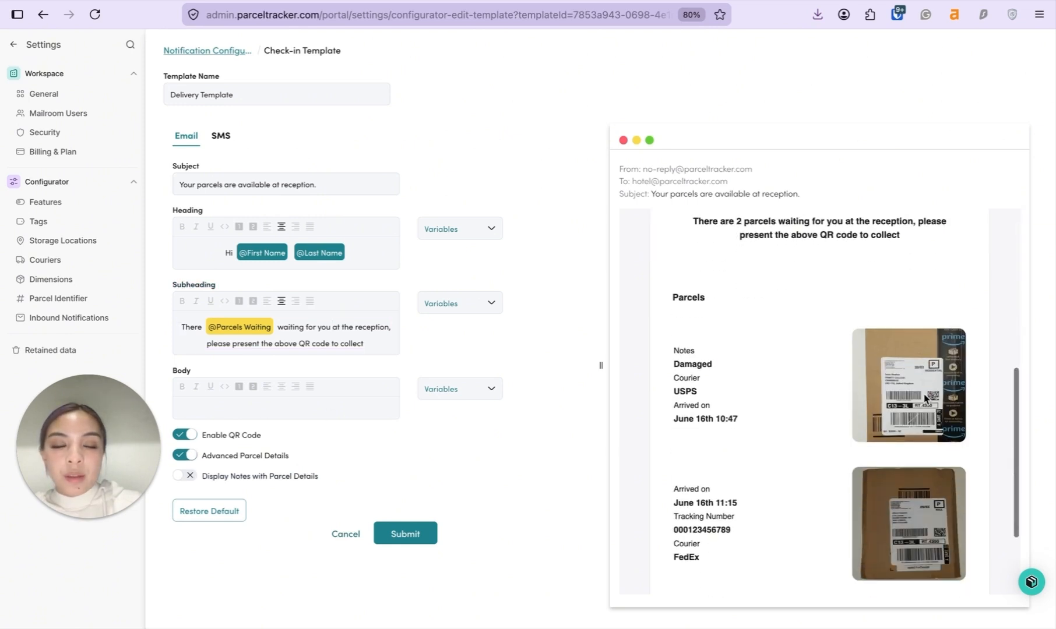
pyautogui.scroll(-2, 927, 398)
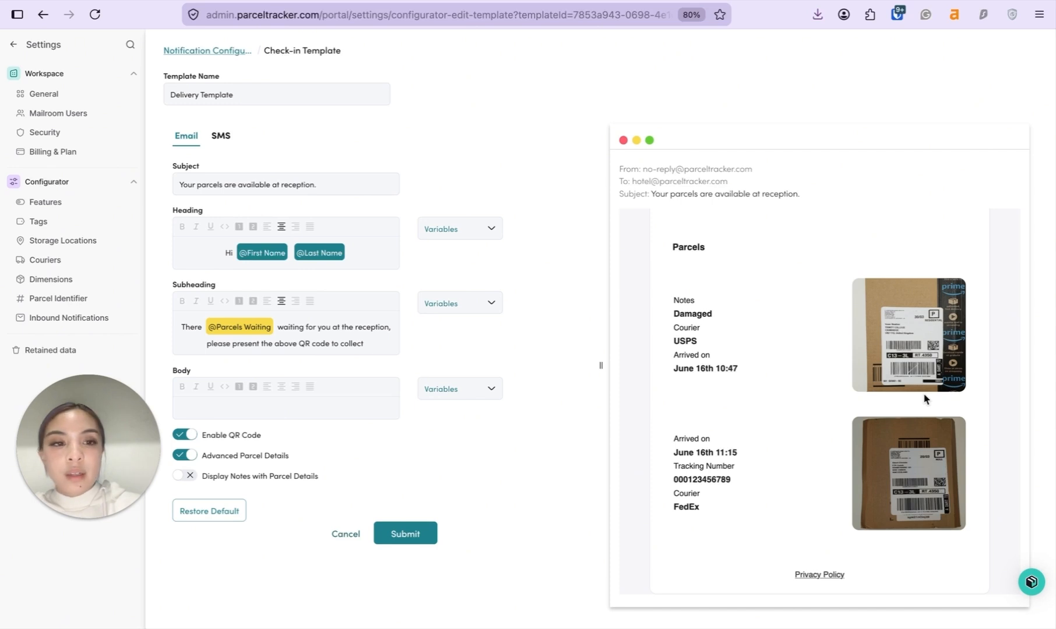
pyautogui.click(405, 534)
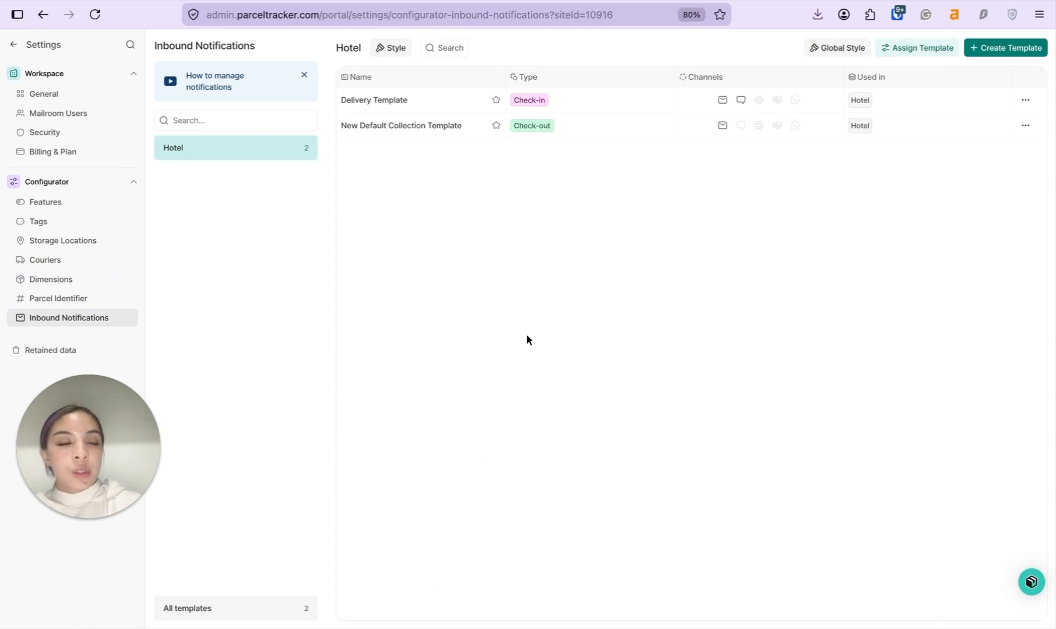
# Create a Reminder template with subject 'Reminder: Your parcels are waiting for you at reception.' and 24-hour delay
pyautogui.click(1037, 49)
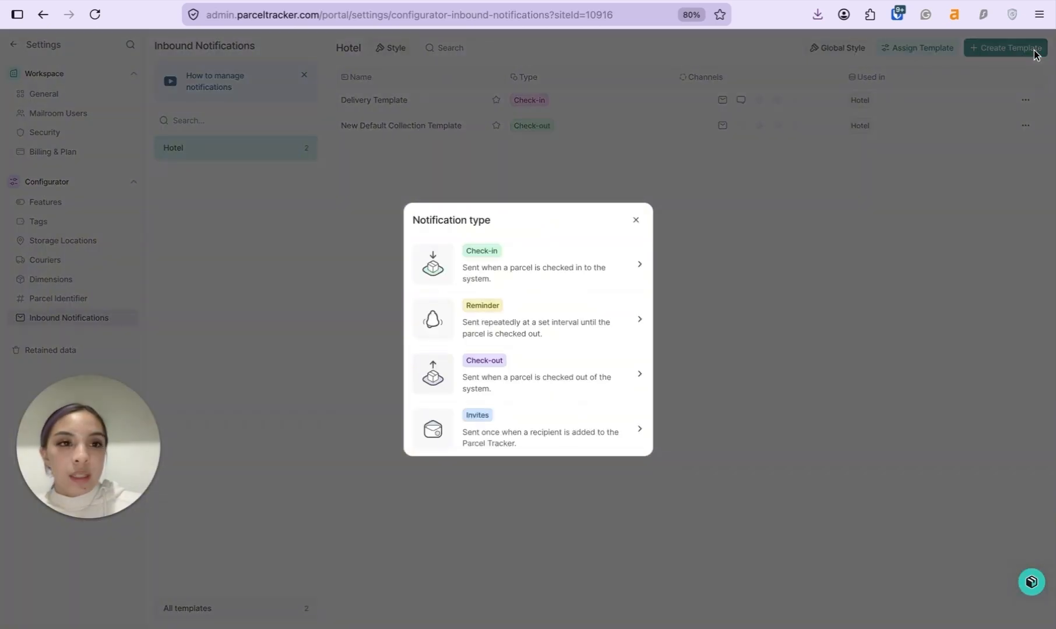
pyautogui.click(635, 220)
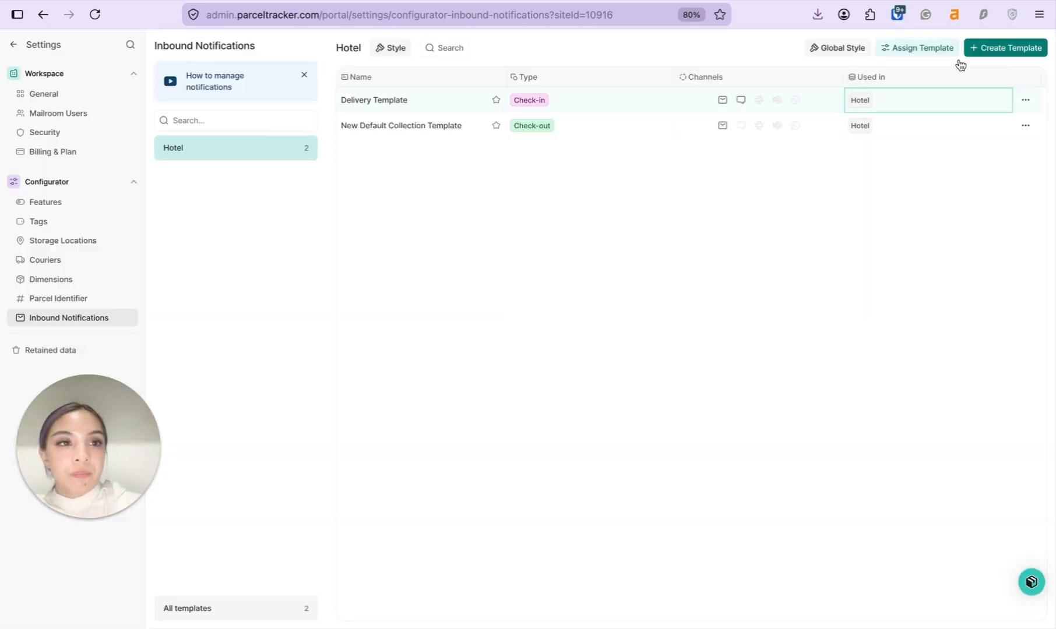
pyautogui.click(1002, 51)
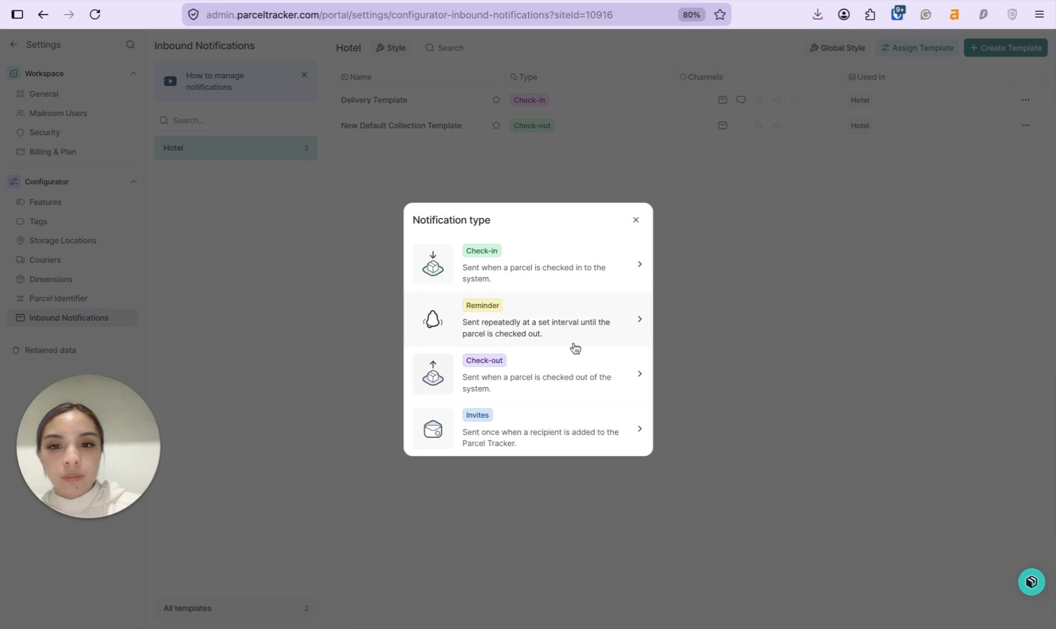
pyautogui.click(567, 322)
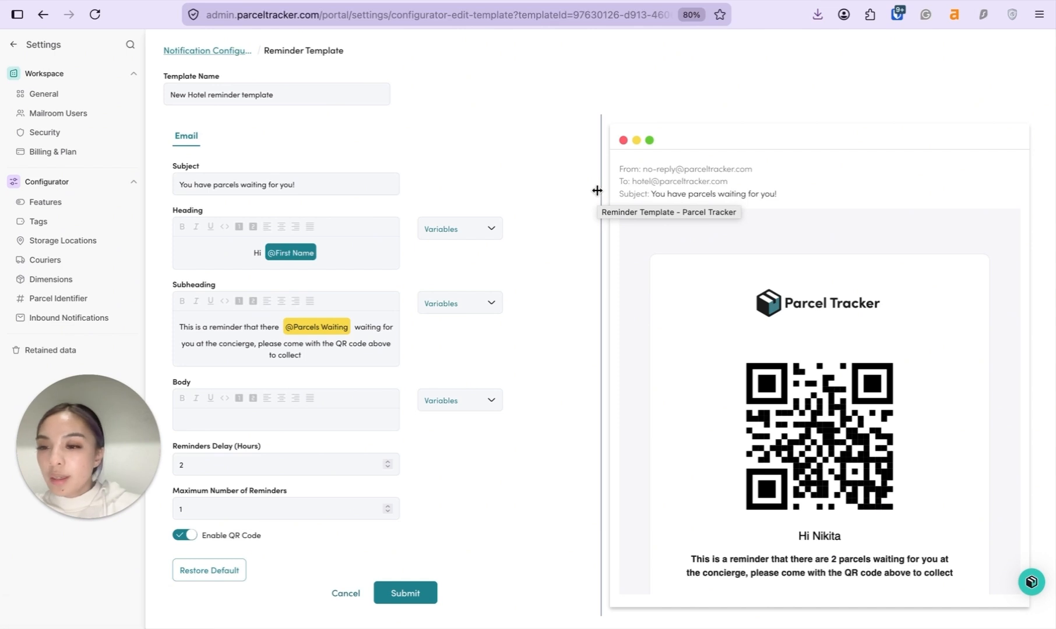
pyautogui.tripleClick(279, 185)
pyautogui.write('Reminder: You')
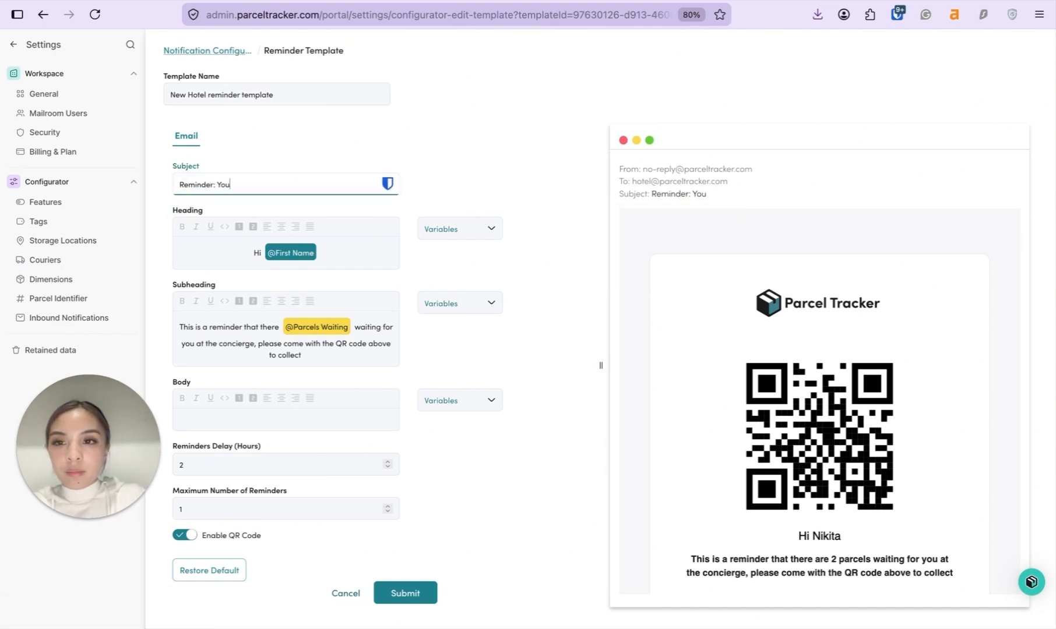
pyautogui.write('r parcels are waiting for you at reception.')
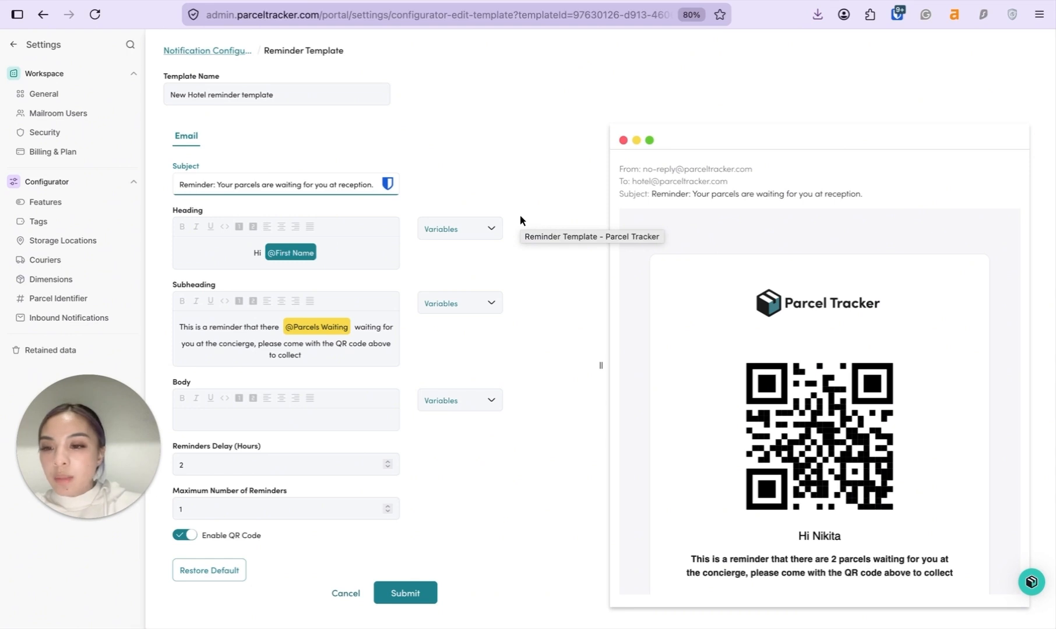
pyautogui.click(233, 465)
pyautogui.write('4')
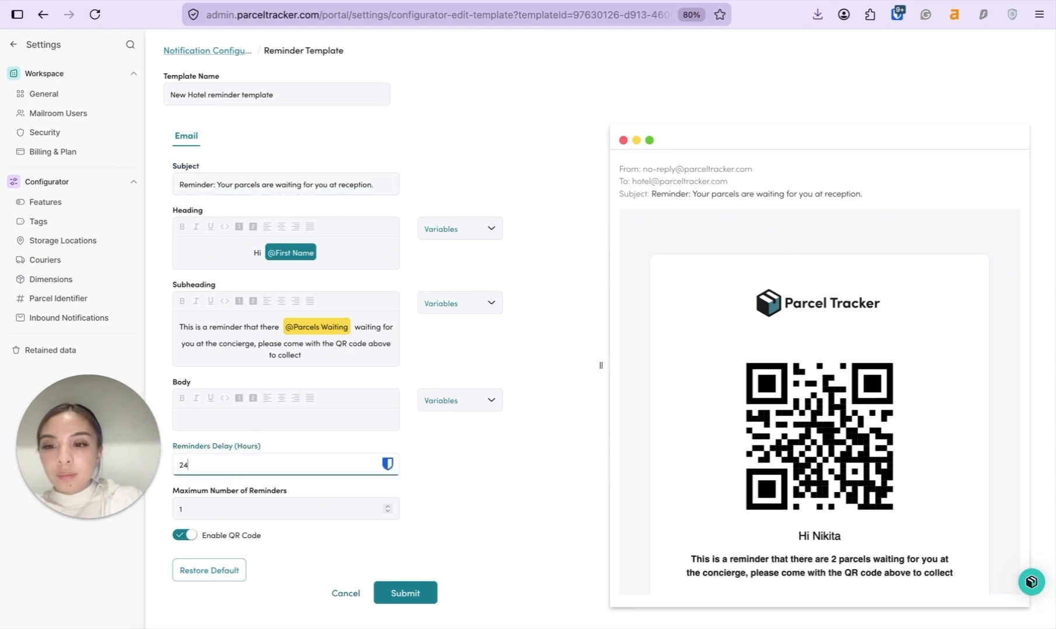
pyautogui.click(418, 594)
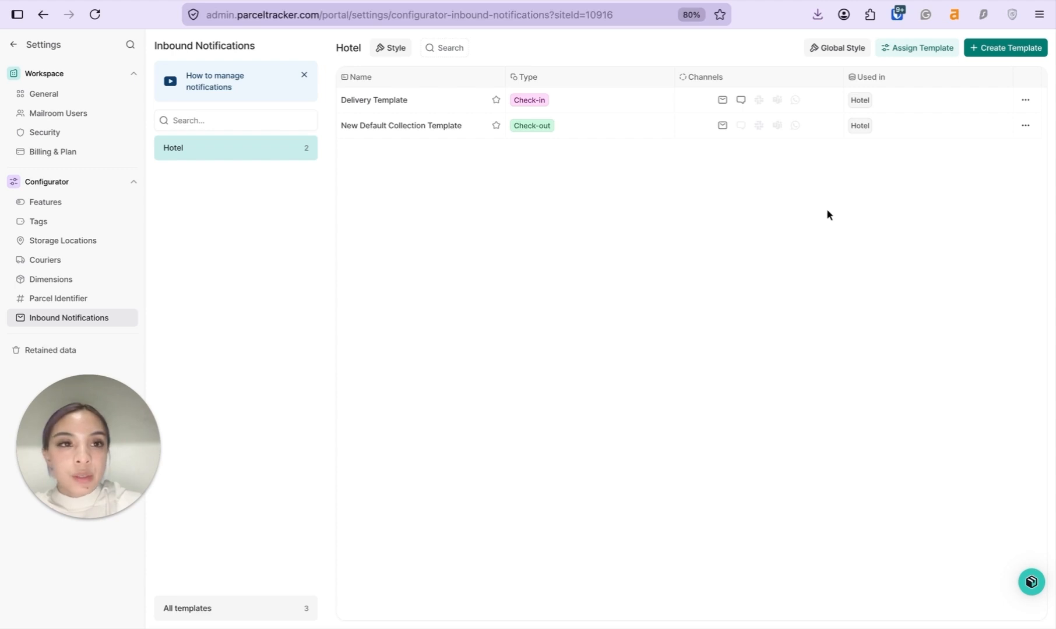
# Assign the New Hotel reminder template to the Hotel site
pyautogui.click(925, 50)
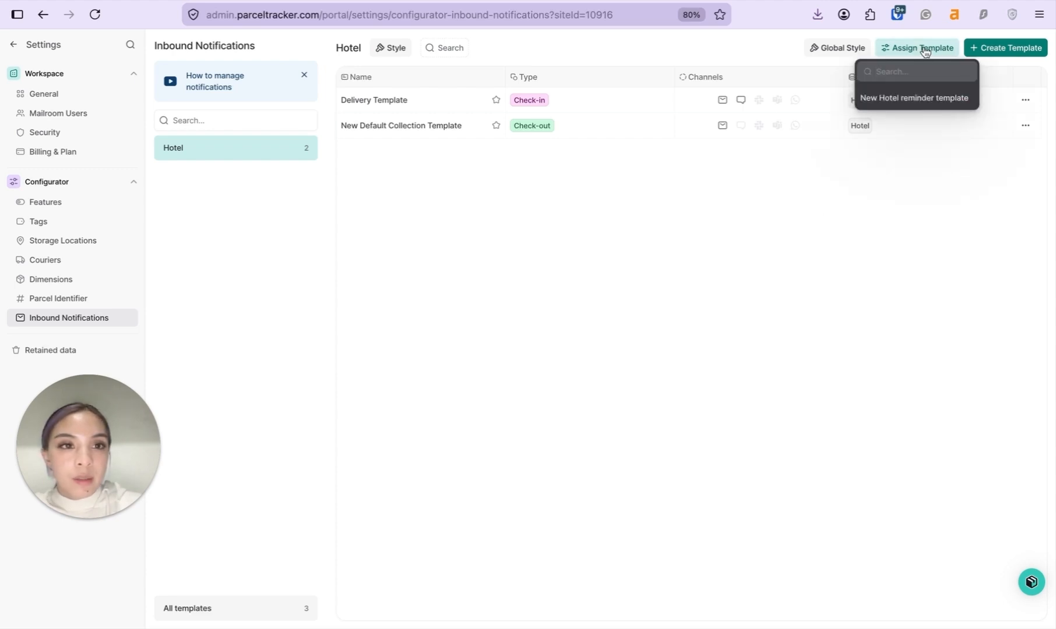
pyautogui.click(897, 100)
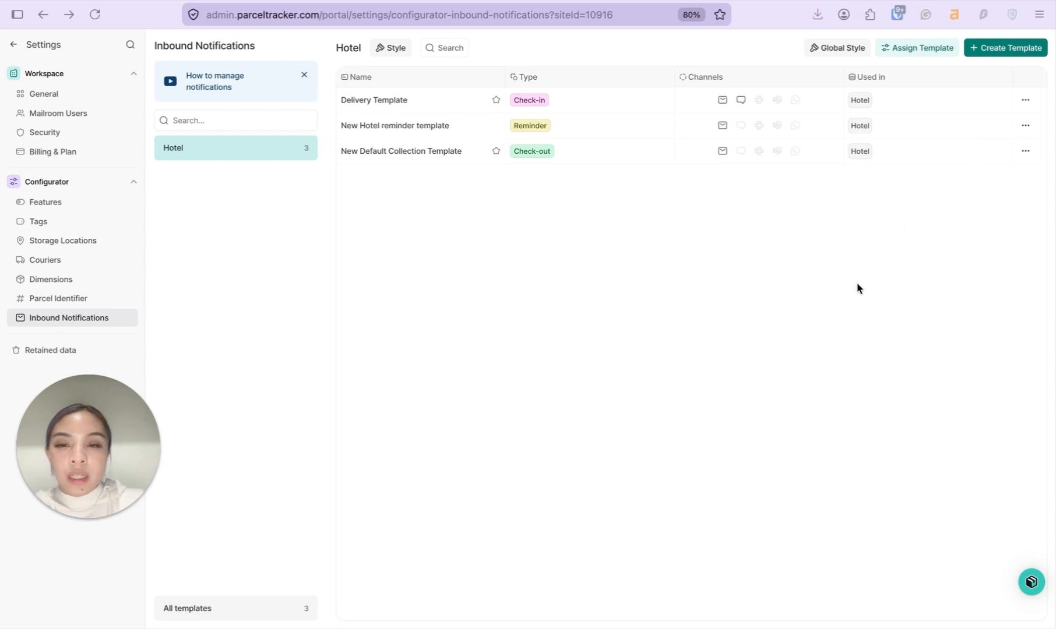
pyautogui.click(670, 97)
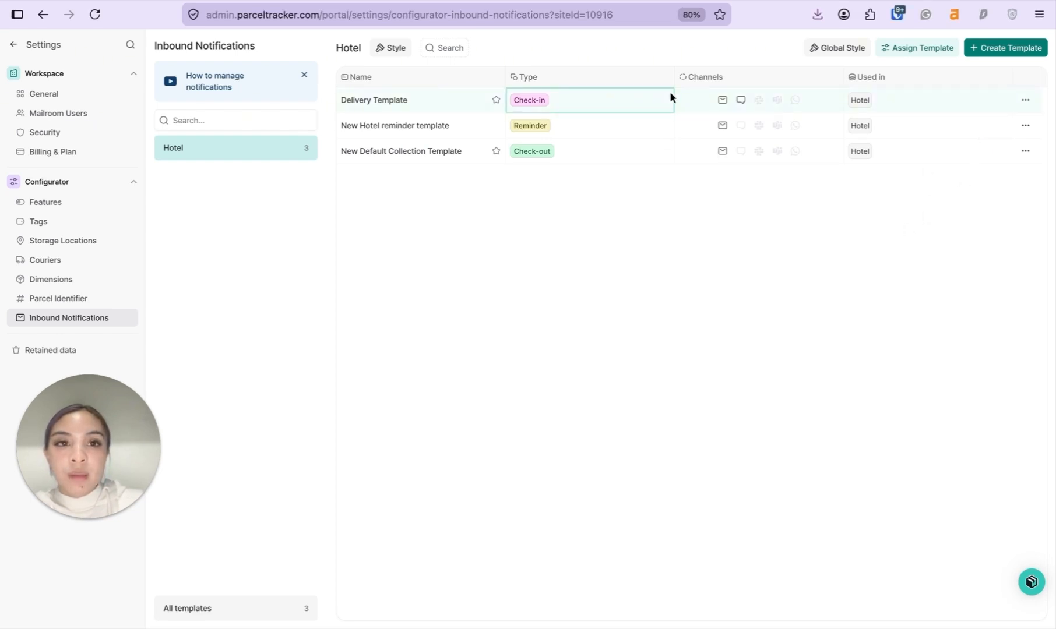
pyautogui.click(1026, 101)
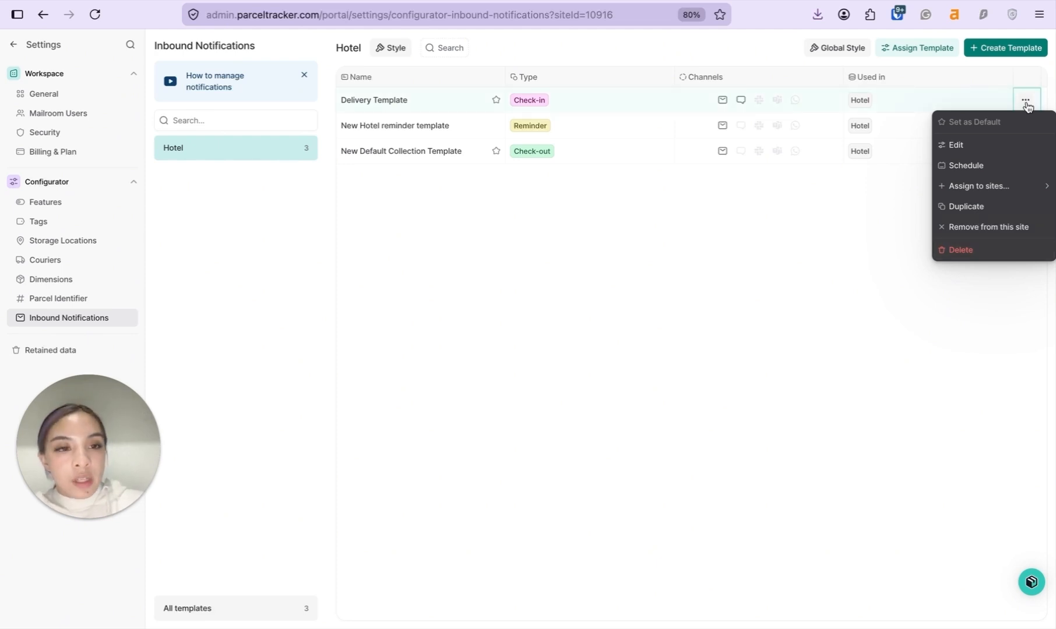
# Enable the Delivery Template schedule with a 5 min notification delay and save it
pyautogui.click(990, 167)
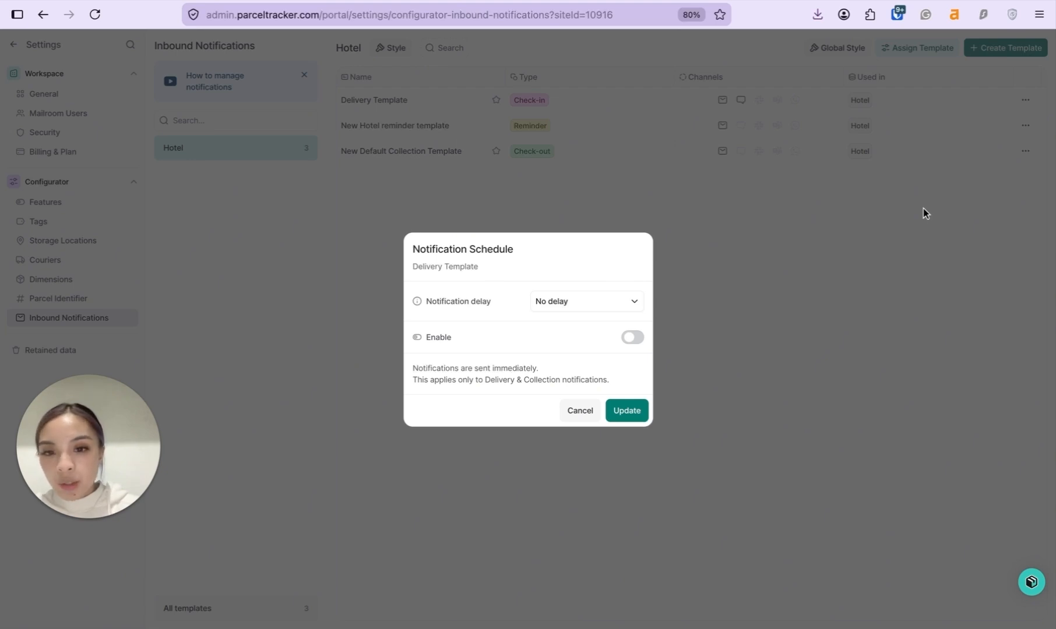
pyautogui.click(638, 336)
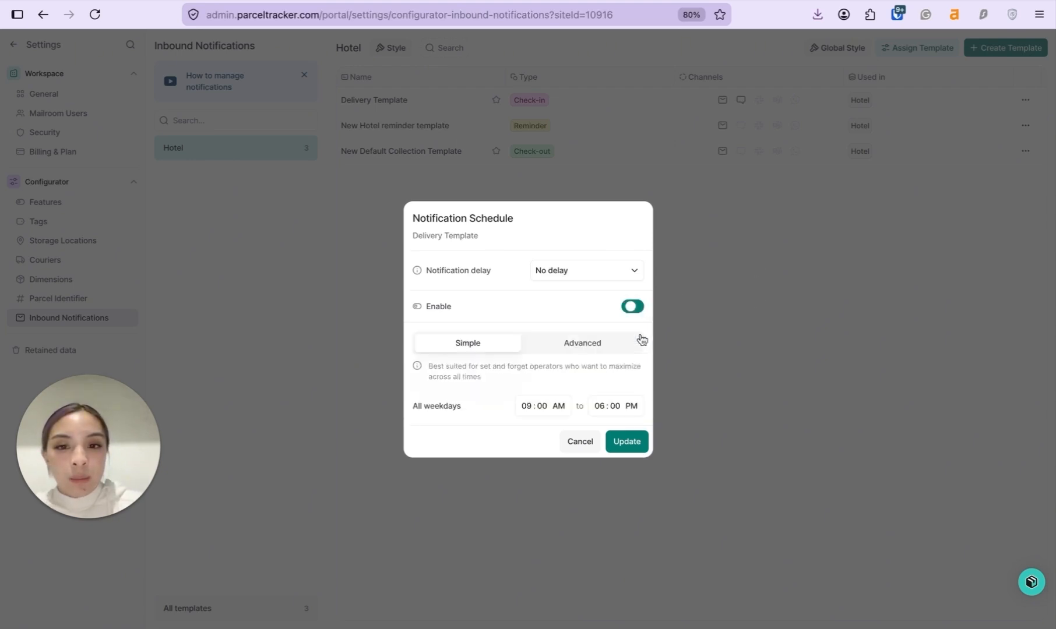
pyautogui.click(628, 278)
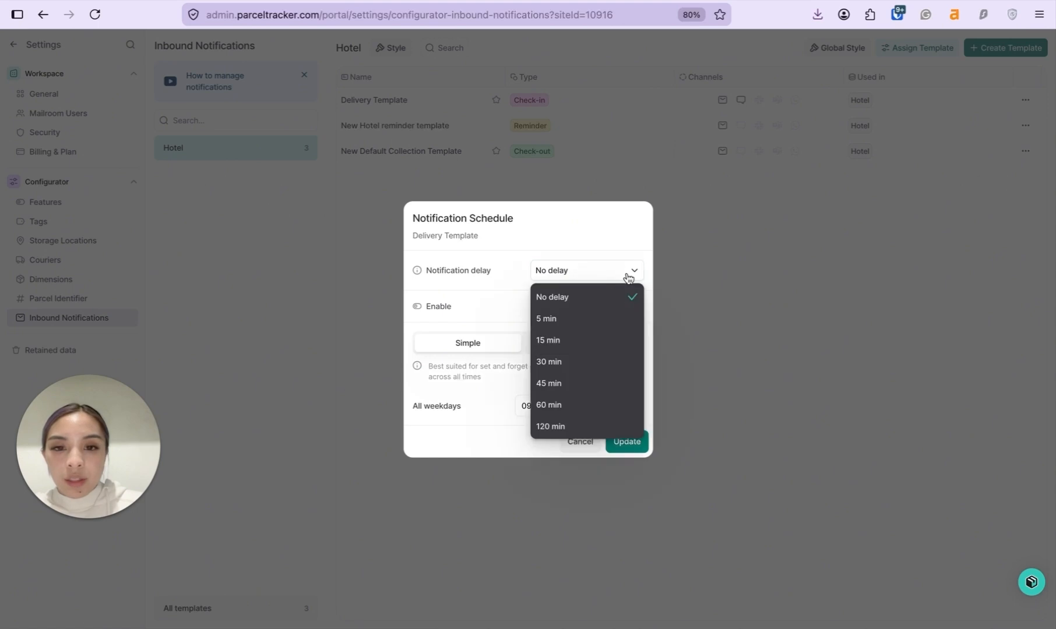
pyautogui.click(604, 317)
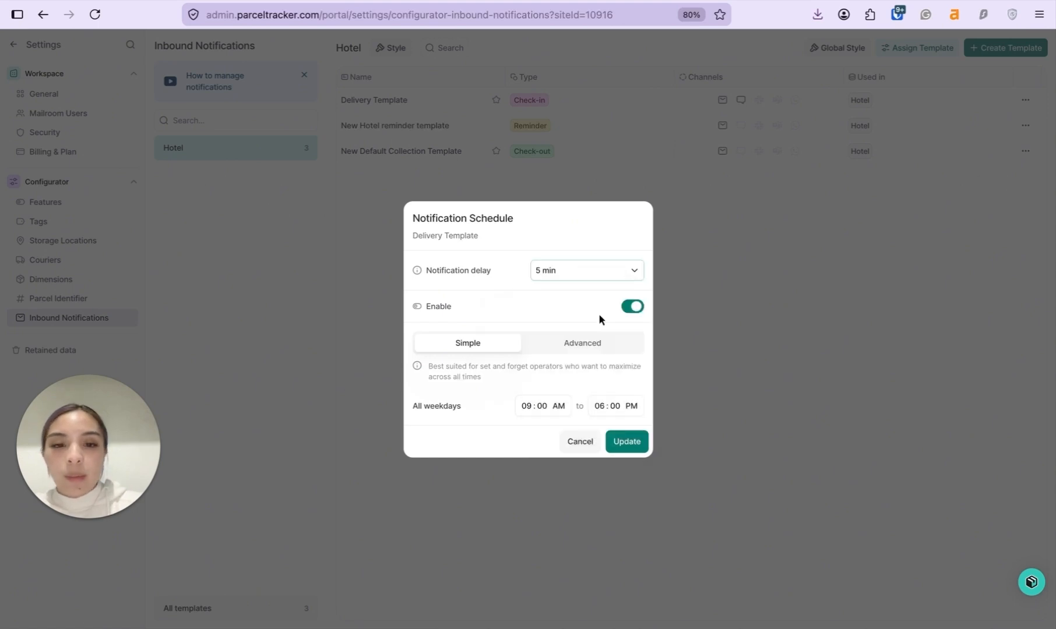
pyautogui.click(641, 440)
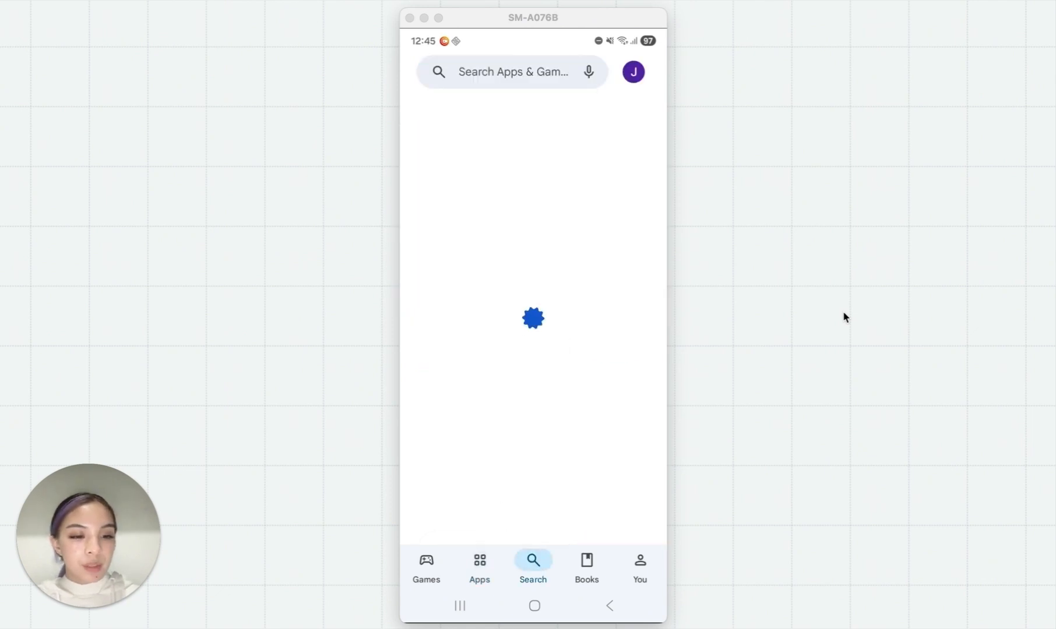
# Search Google Play for 'parcel tracker' and choose the parcel tracker mailroom suggestion
pyautogui.click(485, 85)
pyautogui.write('p')
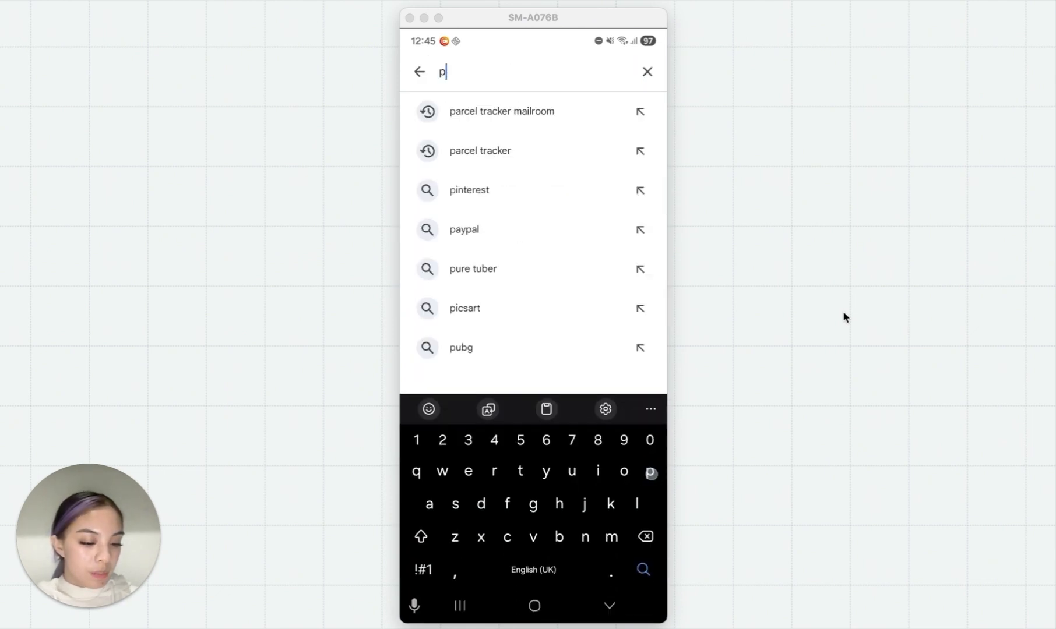
pyautogui.write('arcel t')
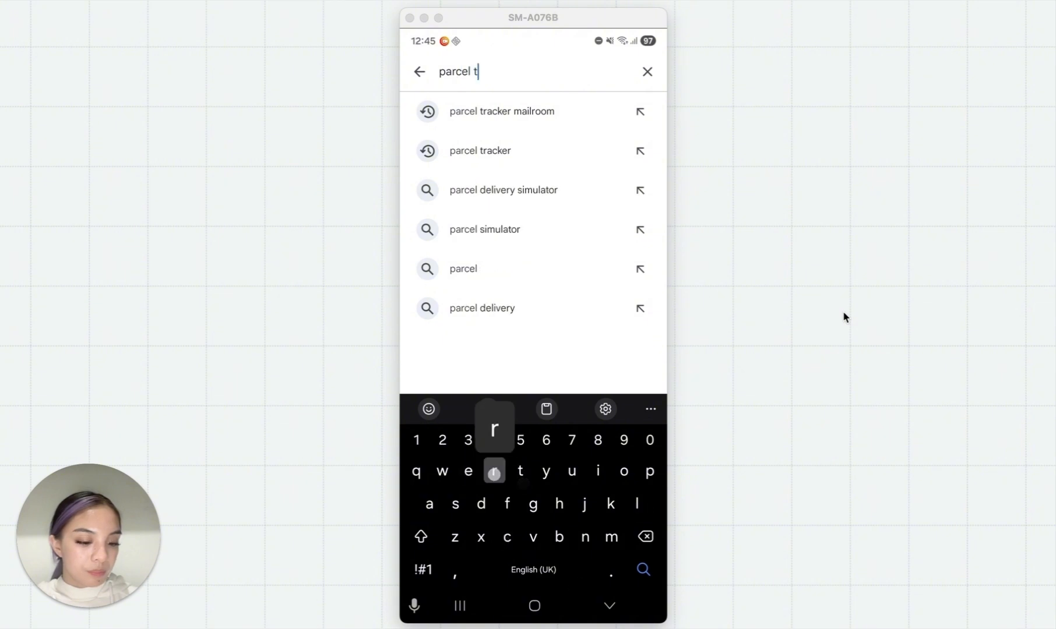
pyautogui.write('racker')
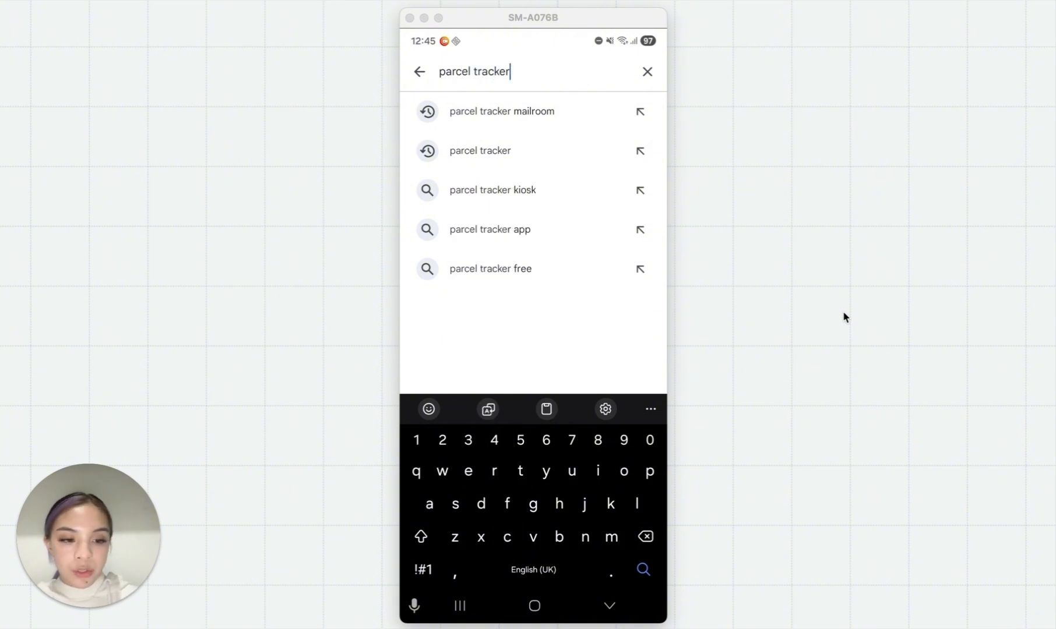
pyautogui.click(468, 116)
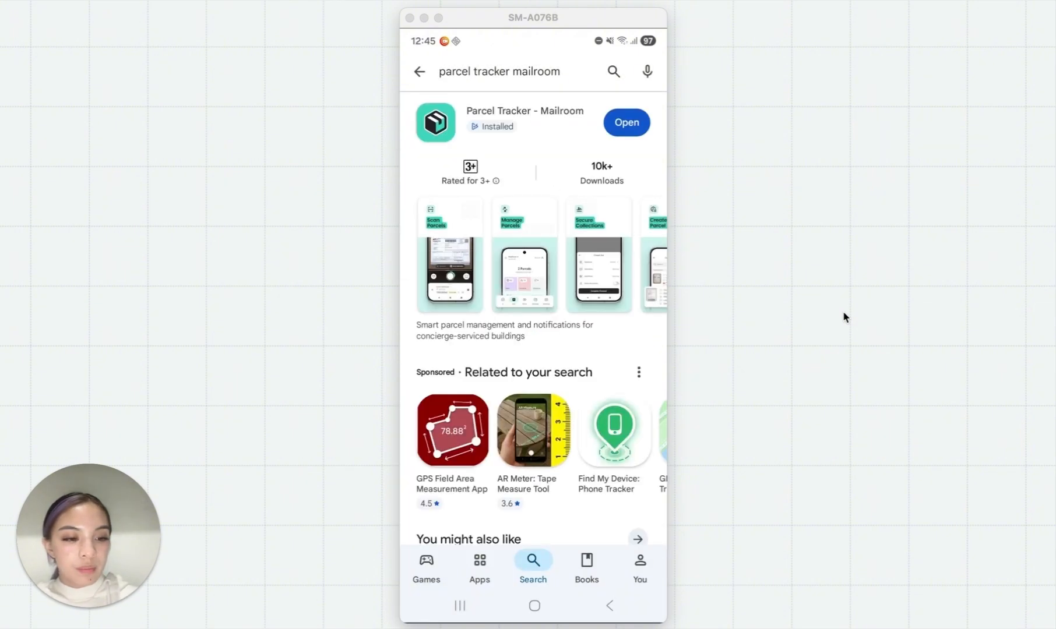